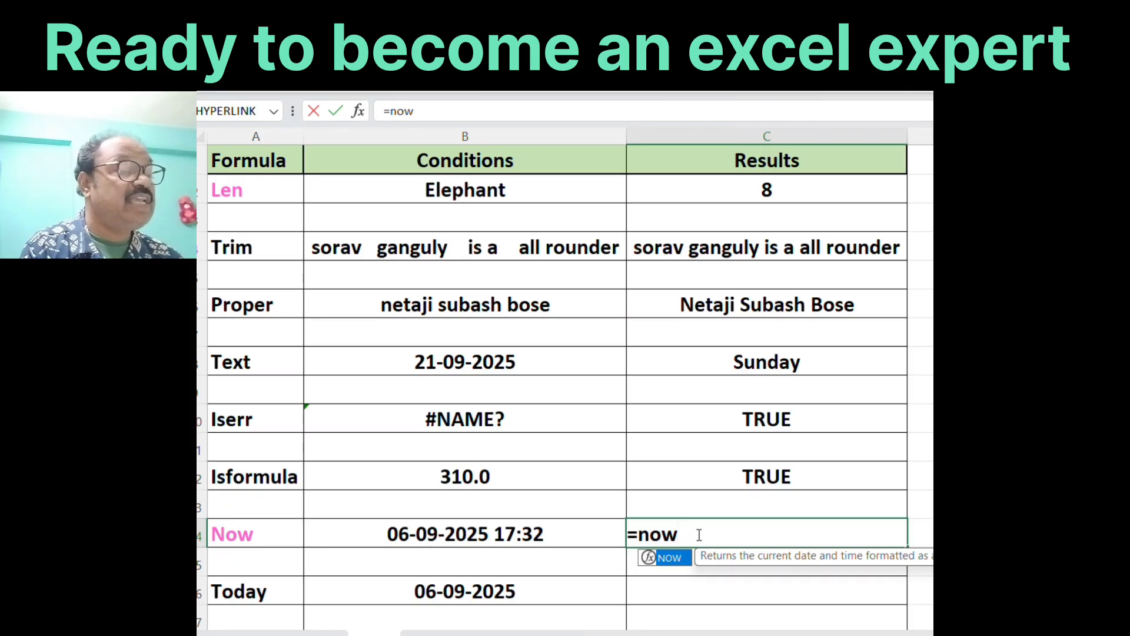
Complete the =NOW() formula in the Results cell C14 beside the Now label
text(()
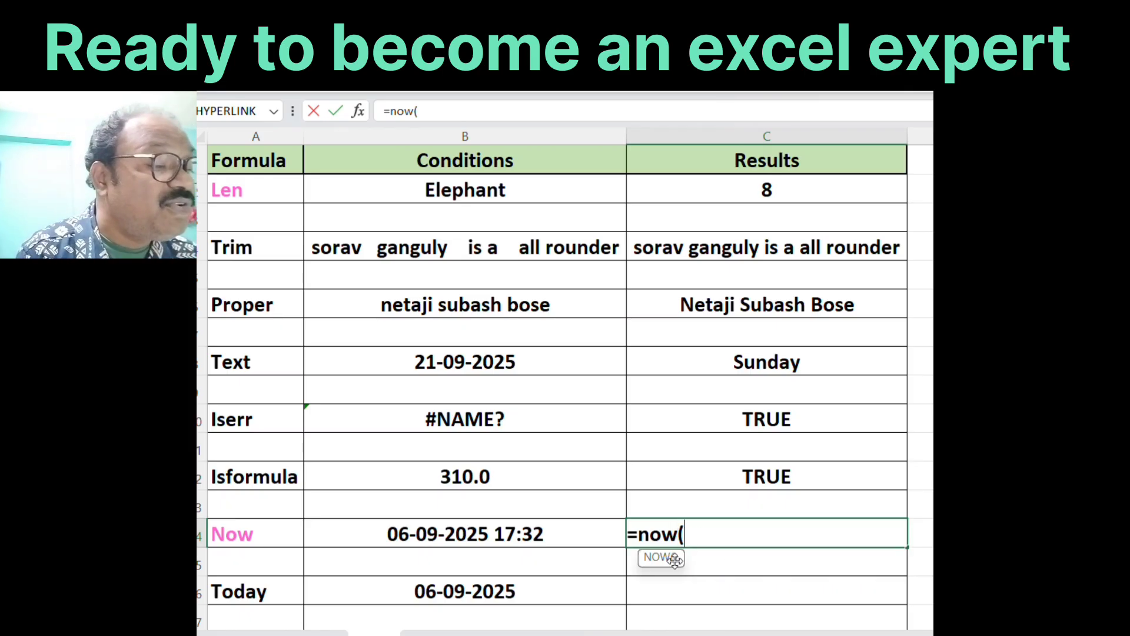
text())
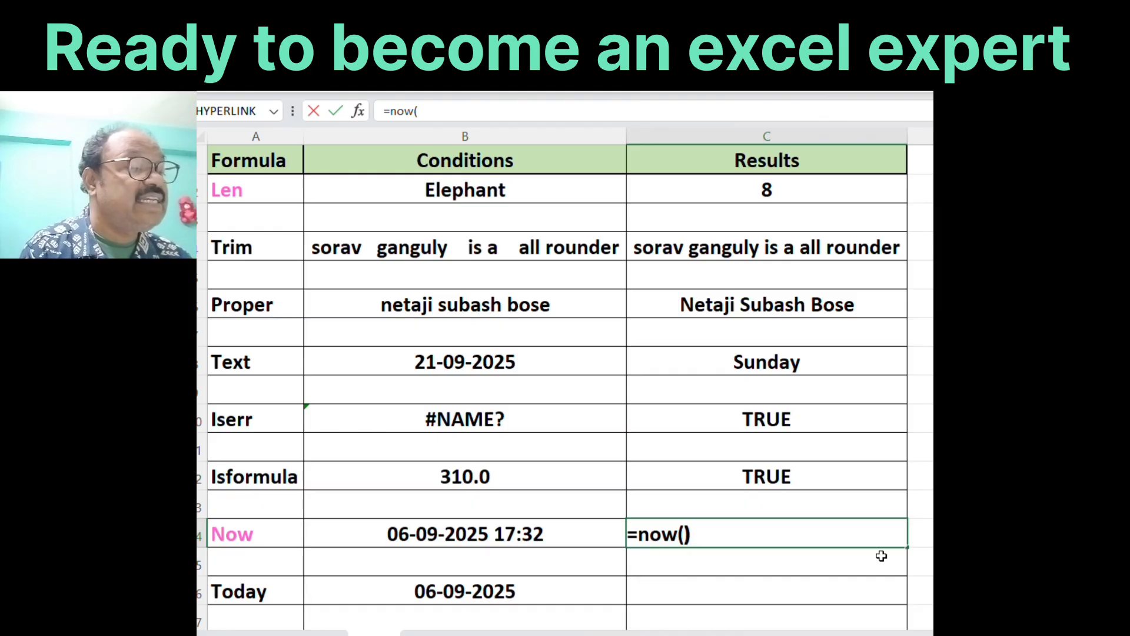
key(Return)
Format the NOW result in C14 as a date of the first "14 March 2012" type without an asterisk
click(808, 533)
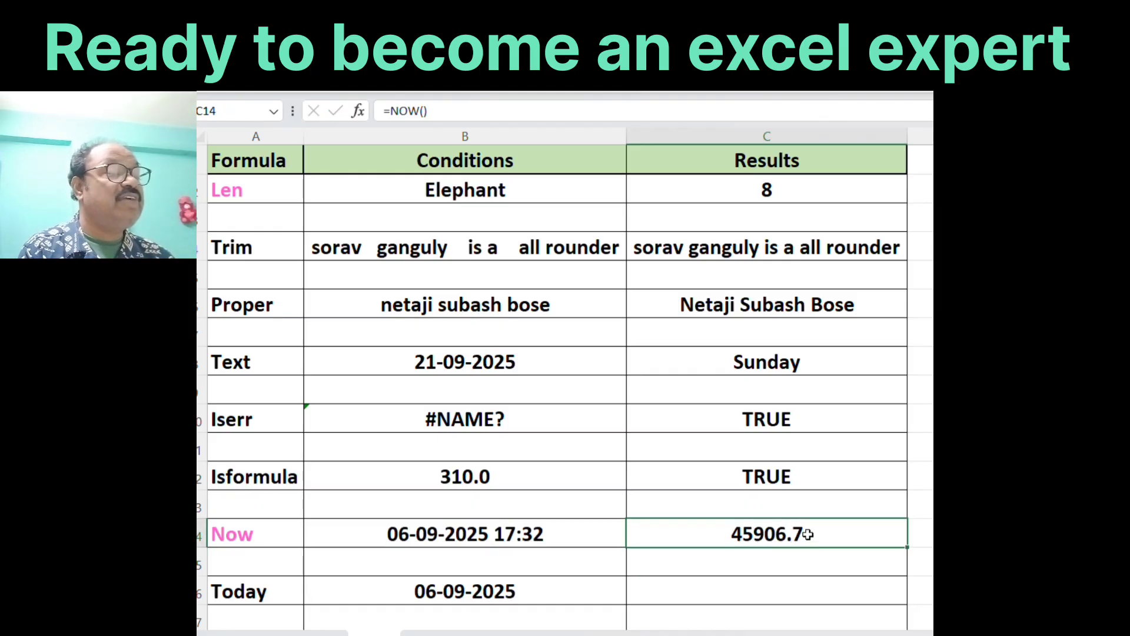
right_click(808, 533)
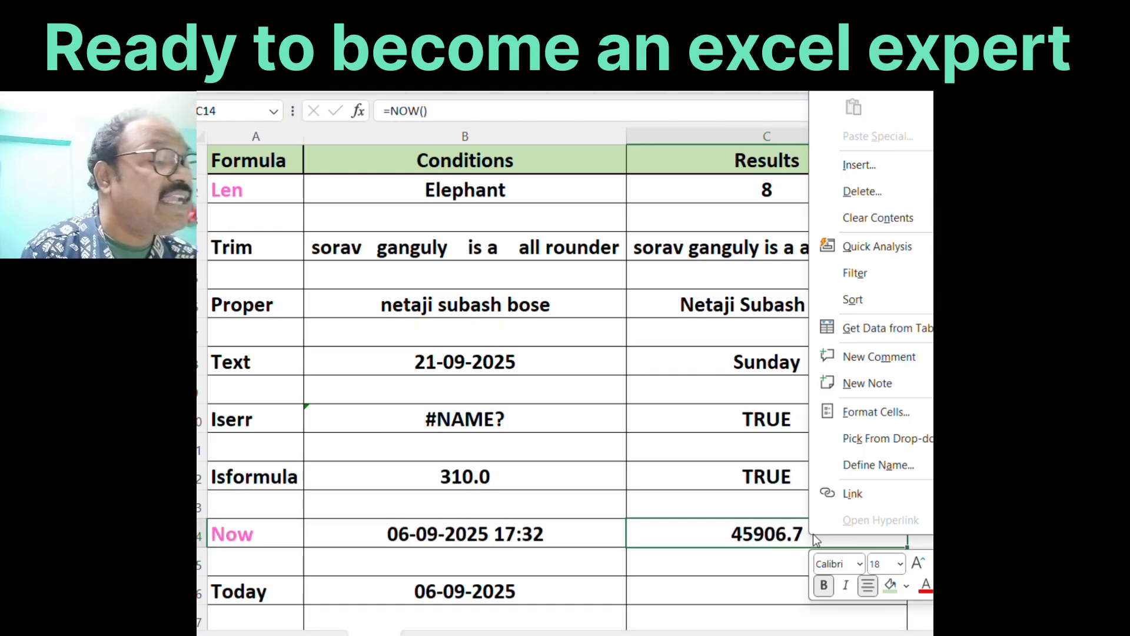
click(853, 411)
drag(879, 181, 598, 110)
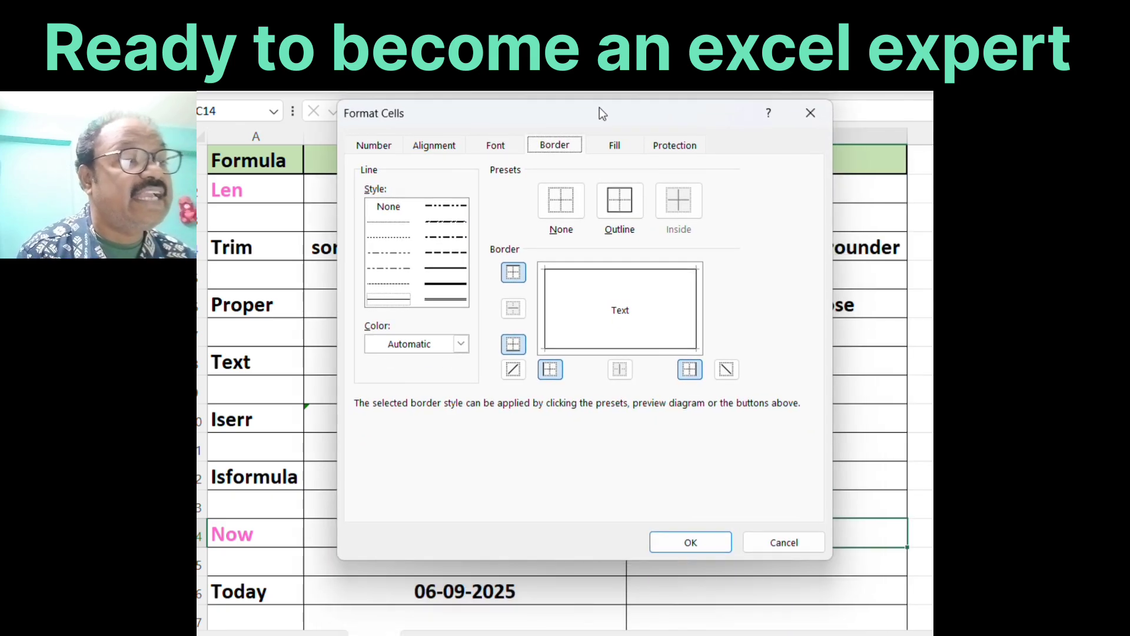
click(373, 146)
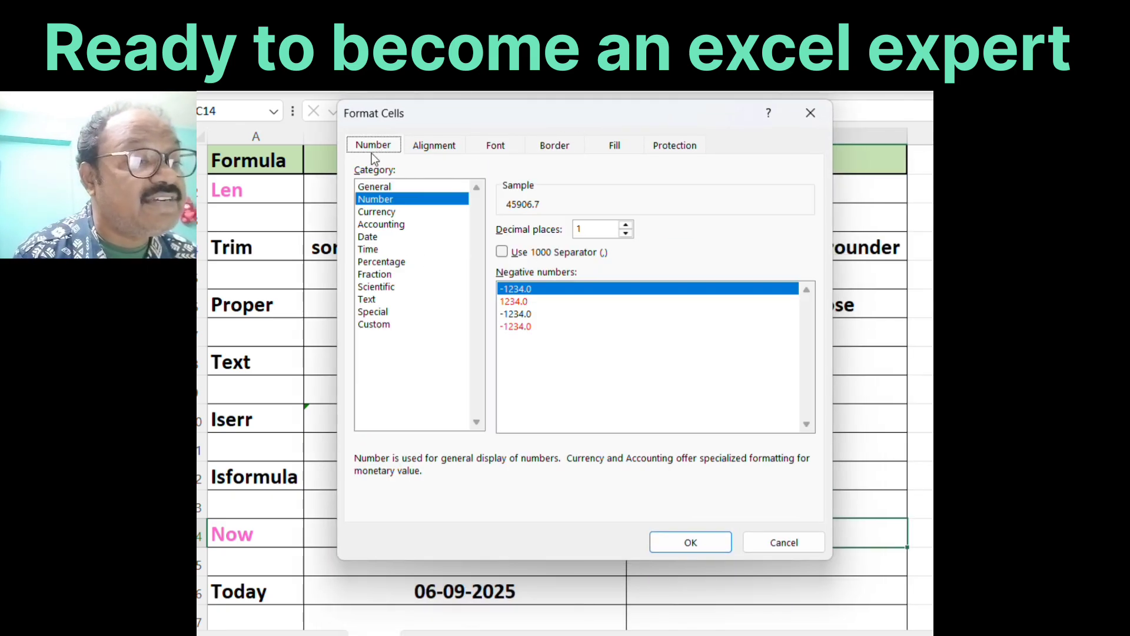
click(388, 326)
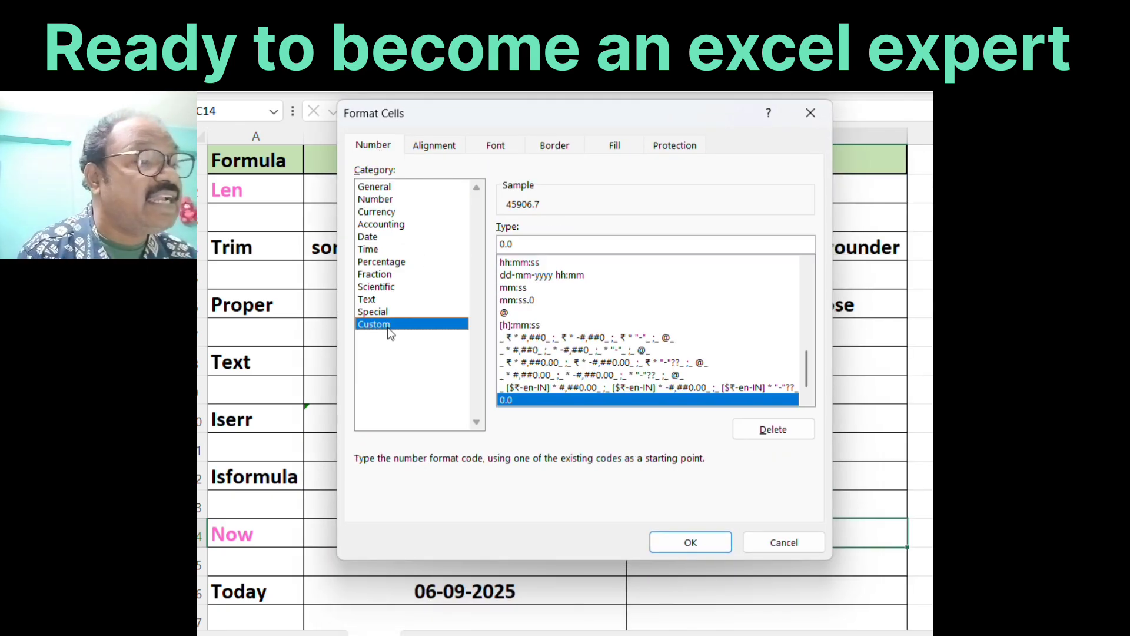
click(386, 237)
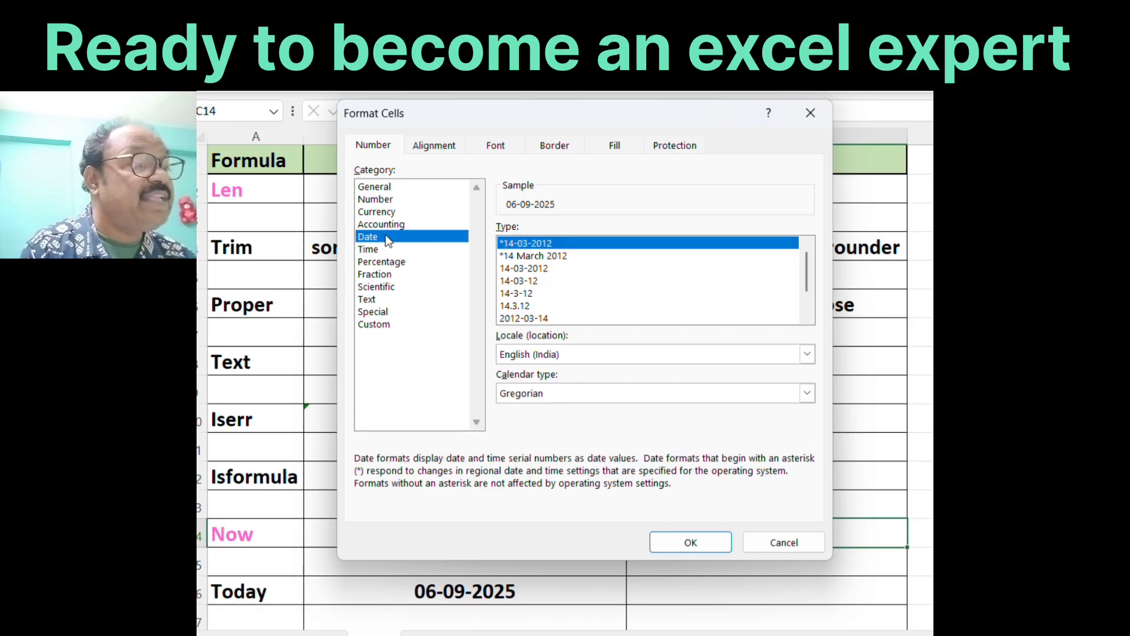
scroll(812, 302, down, 1)
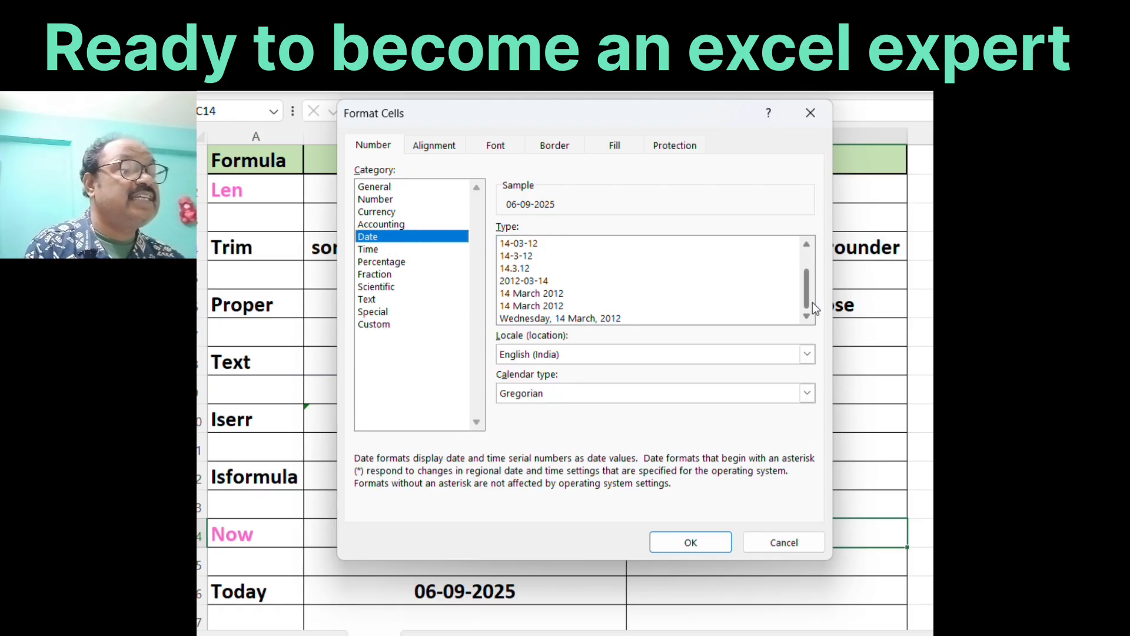
click(550, 293)
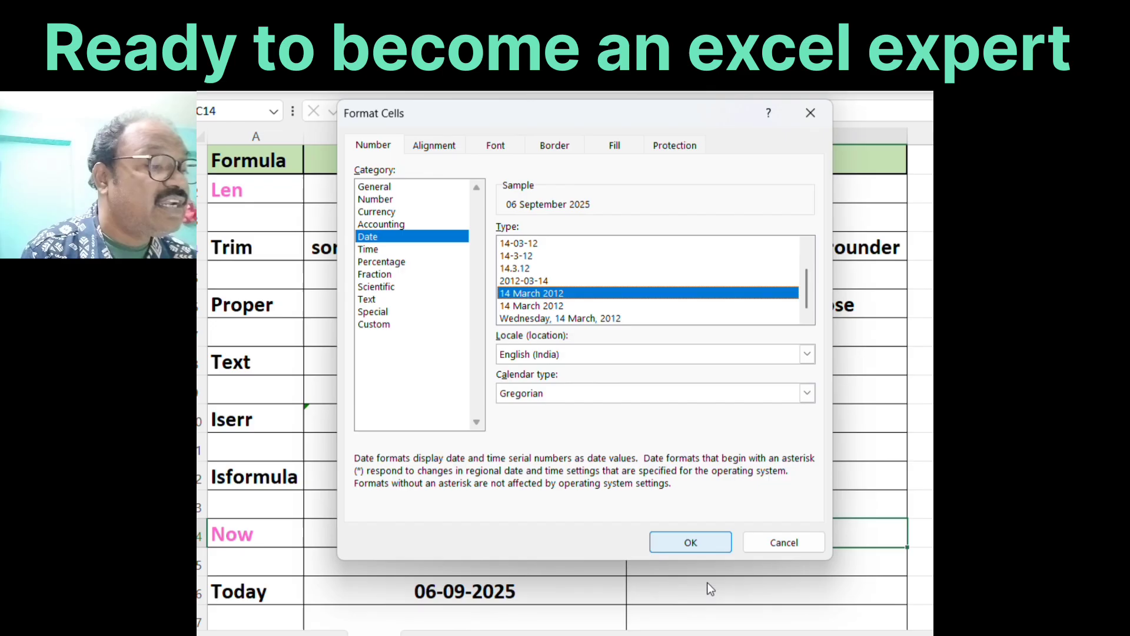
click(687, 544)
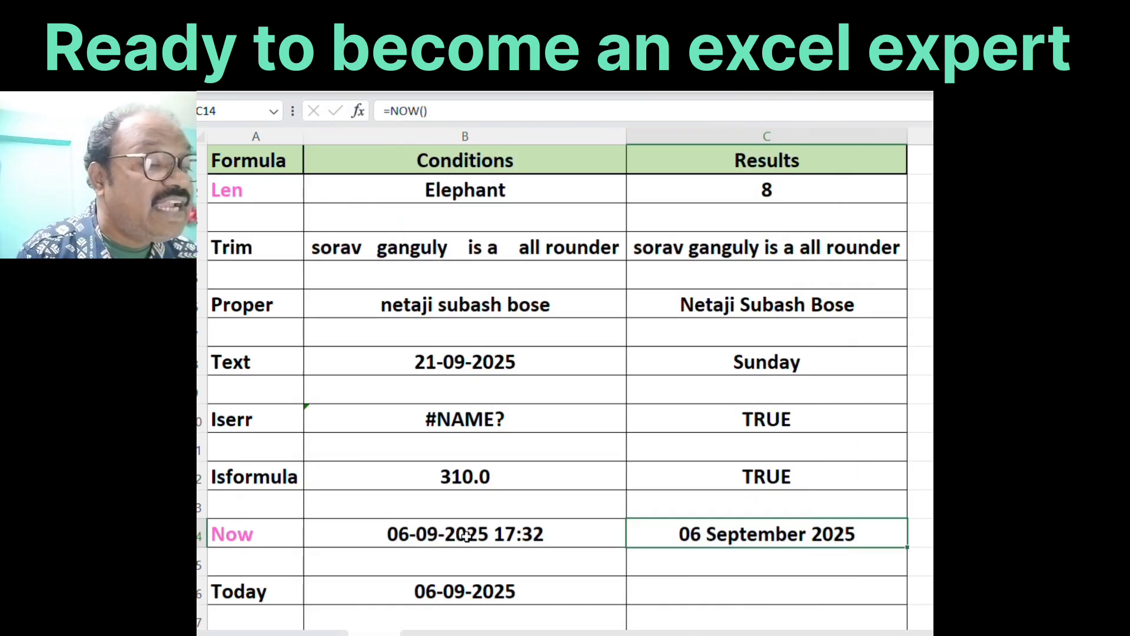
click(790, 557)
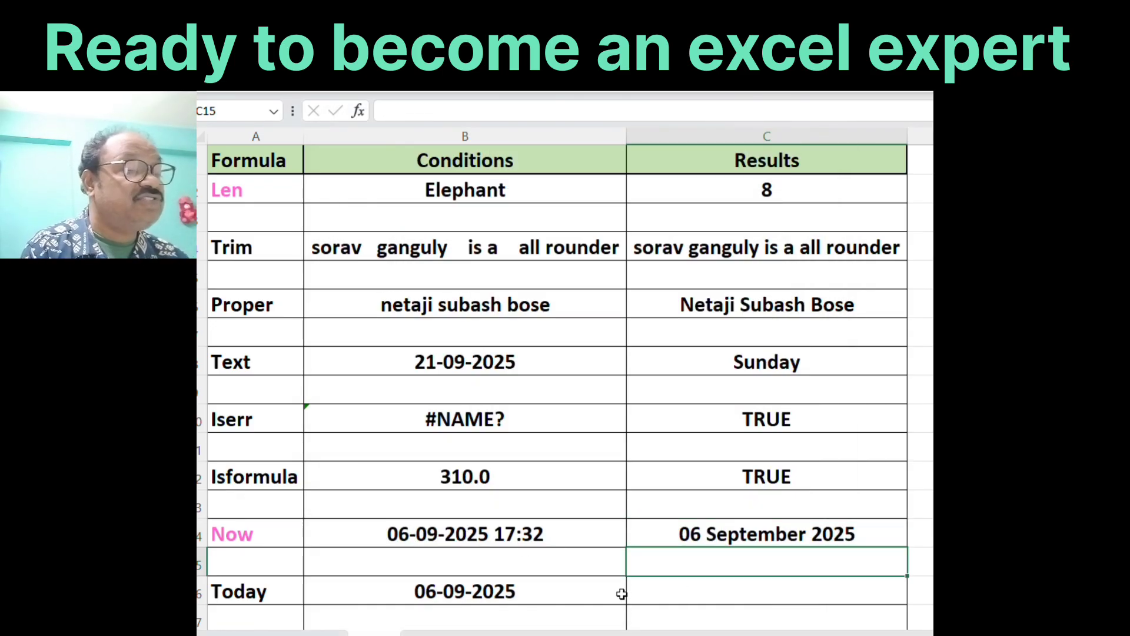
click(521, 592)
click(666, 581)
scroll(733, 492, down, 1)
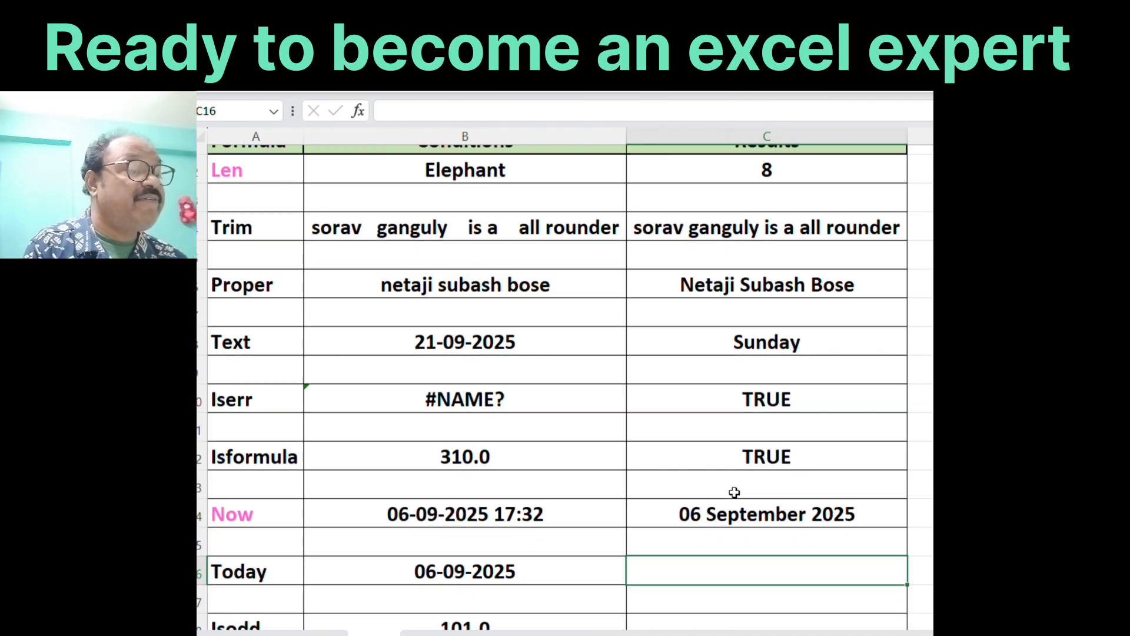
scroll(734, 492, down, 3)
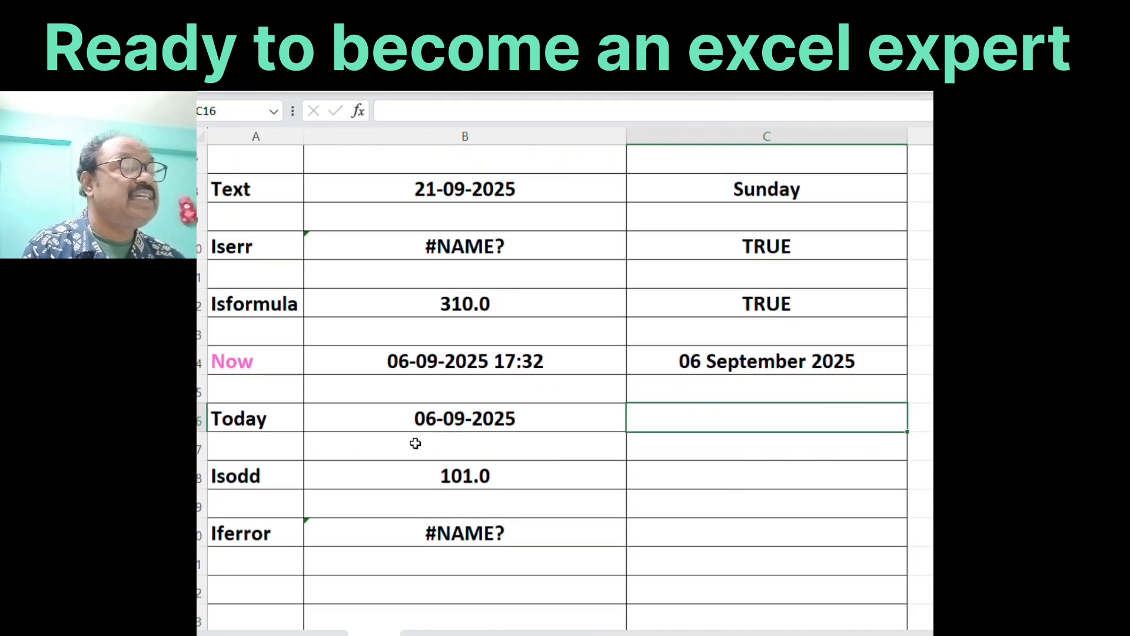
click(542, 421)
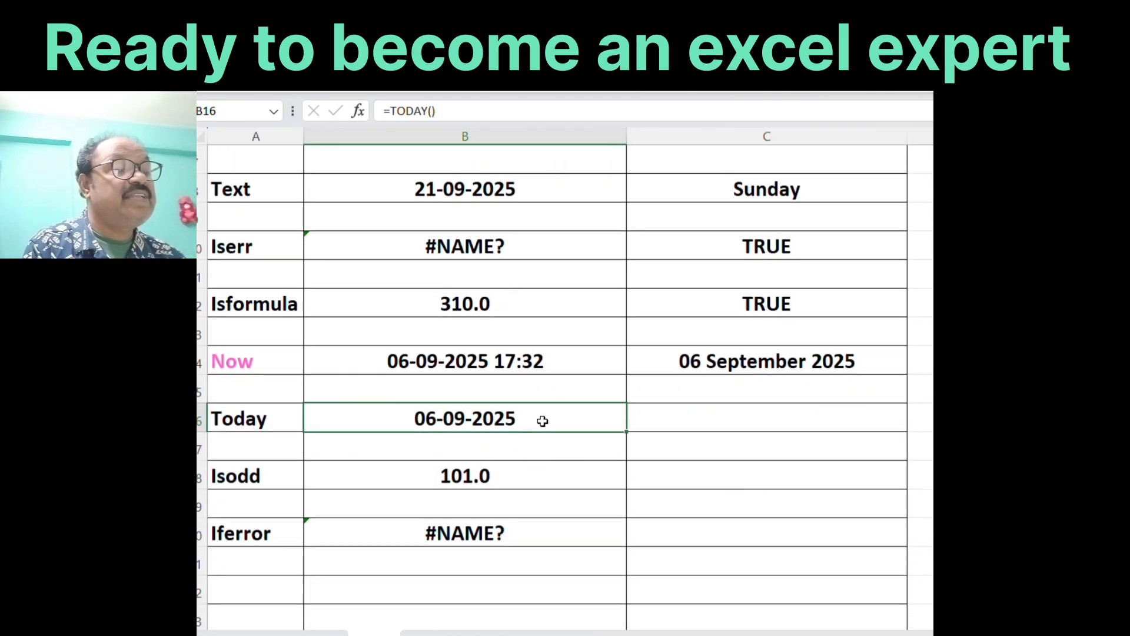
Apply the custom number format dd-mm-yyyy hh:mm to the NOW result in C14
click(732, 360)
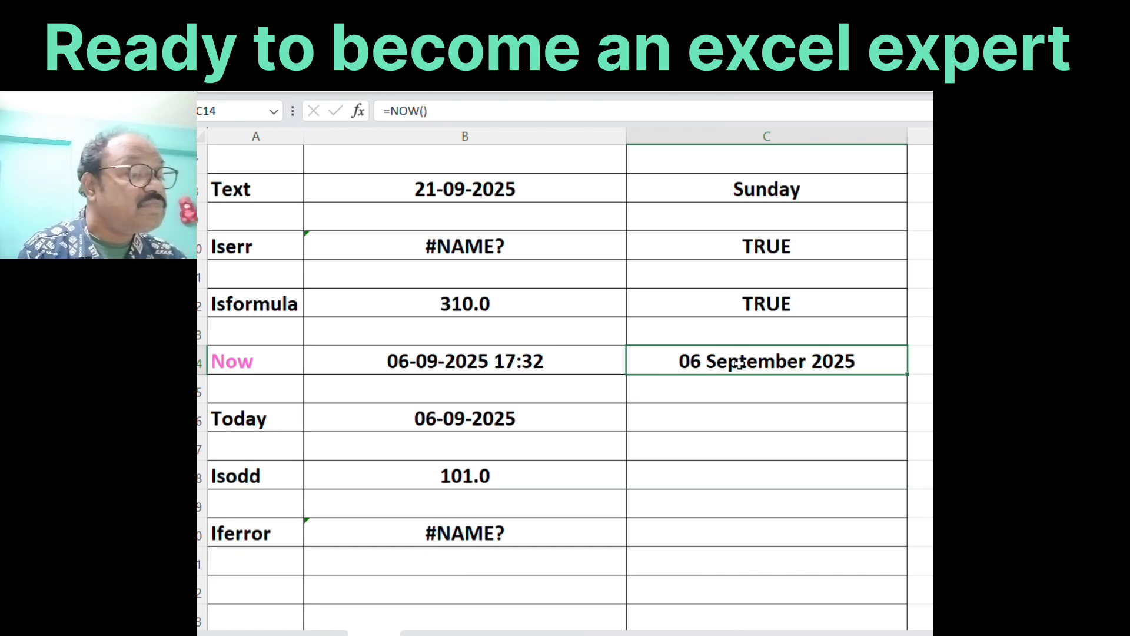
right_click(739, 363)
click(800, 553)
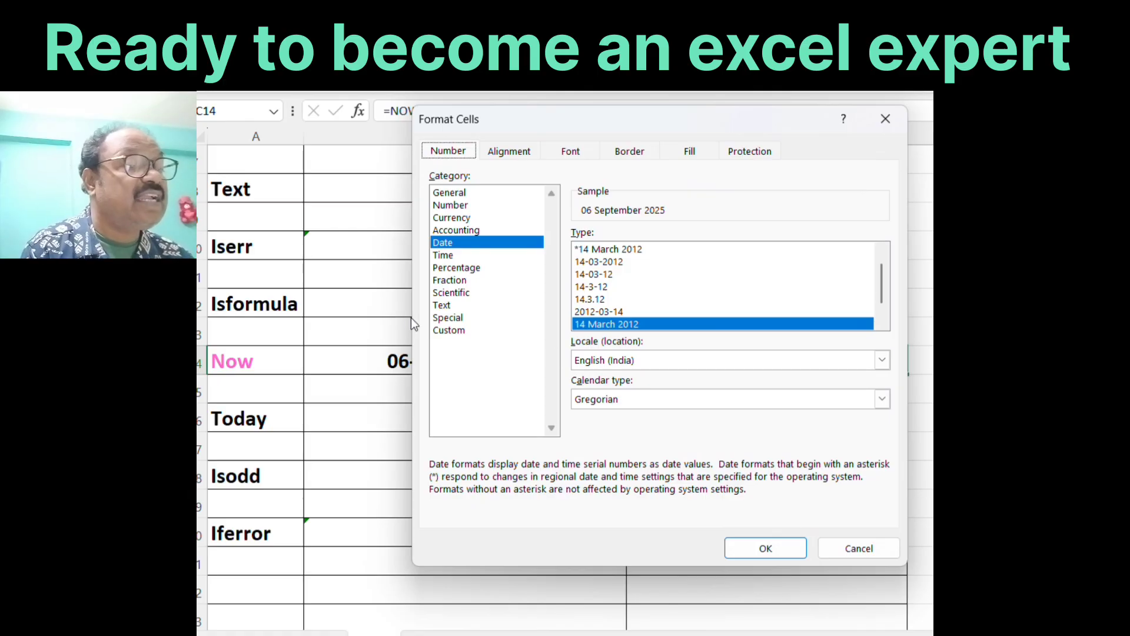
click(452, 331)
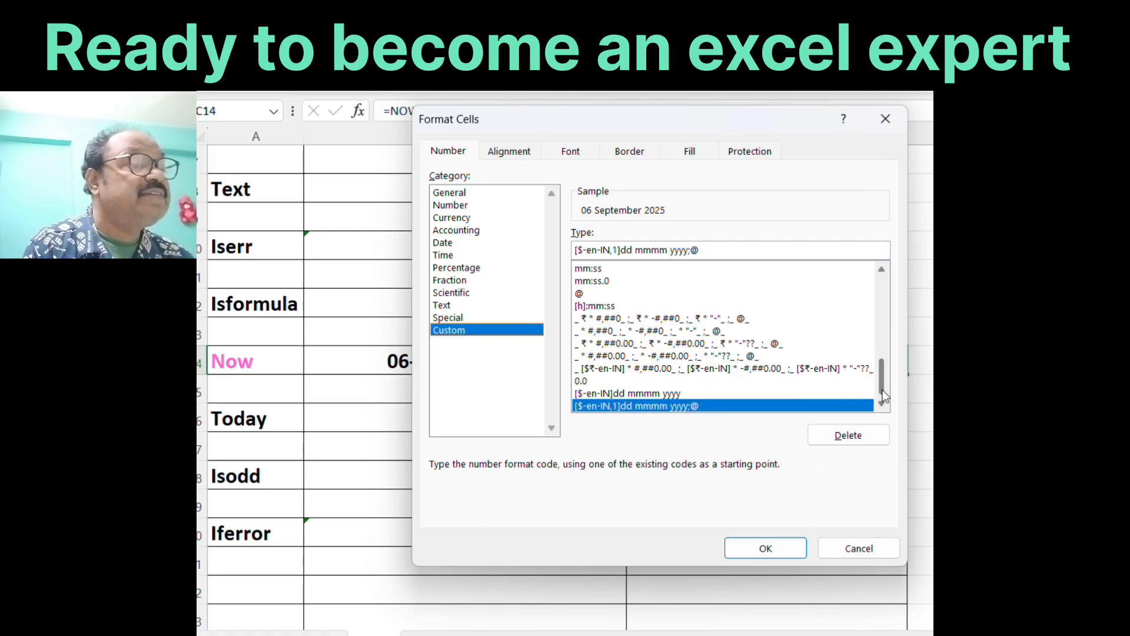
drag(881, 390, 877, 366)
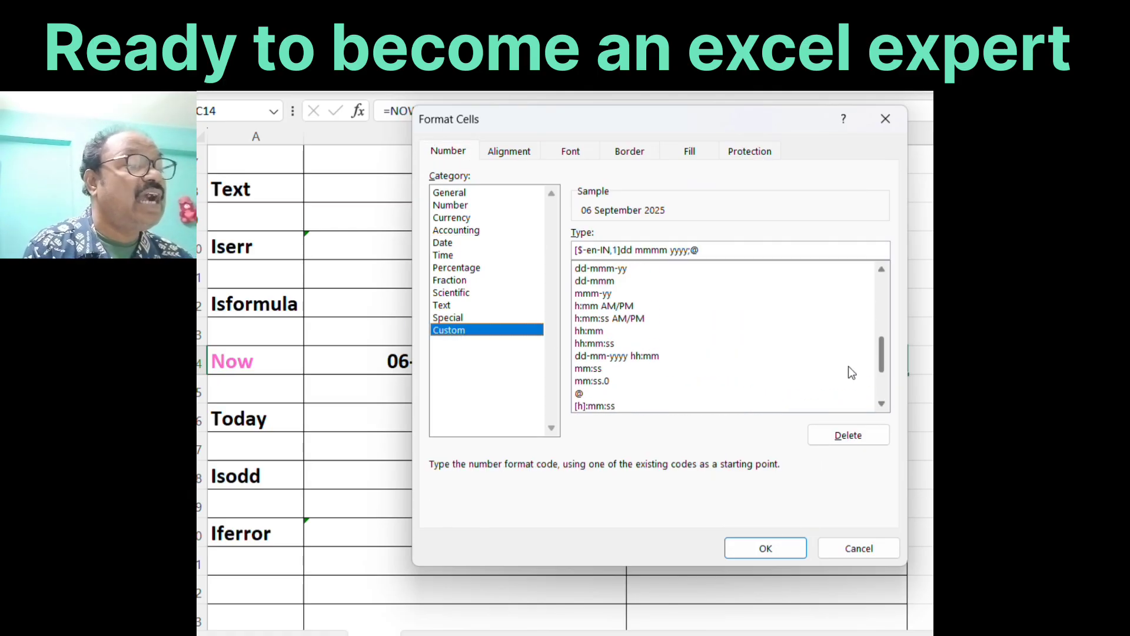
click(608, 356)
click(764, 548)
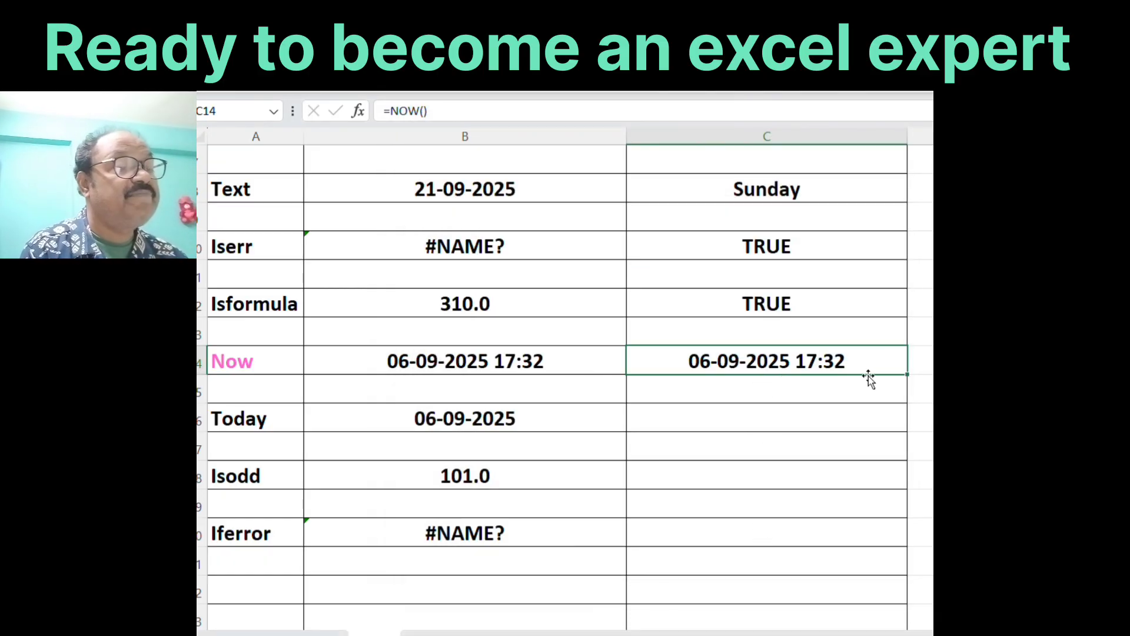
Enter the formula =TODAY() without any argument in the Results cell C16 of the Today row
click(450, 417)
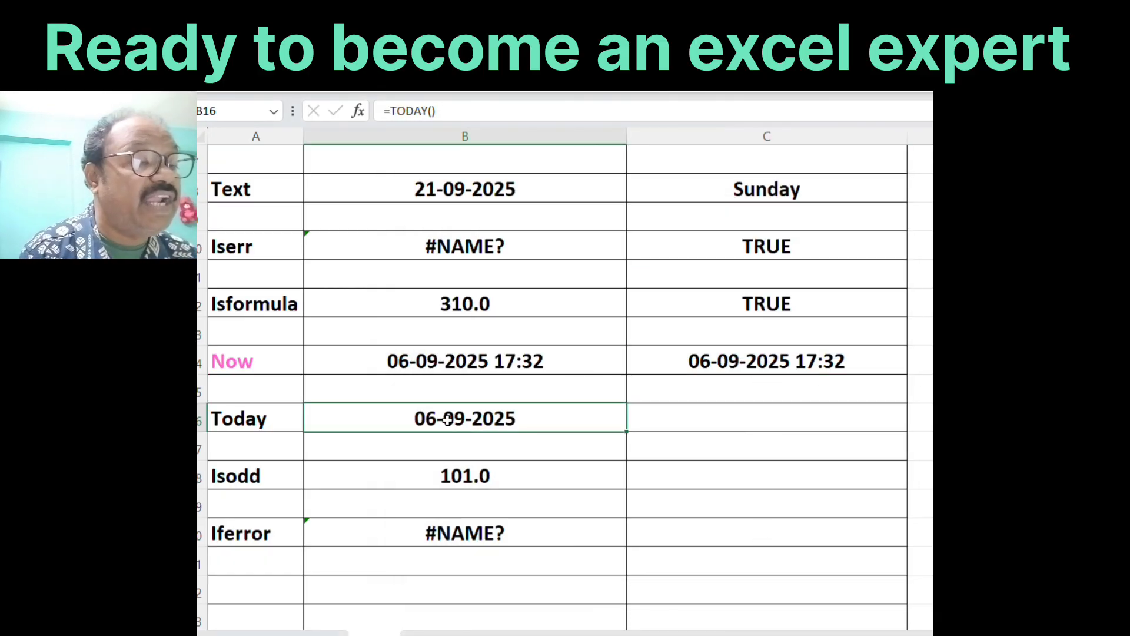
click(200, 419)
click(260, 418)
click(658, 417)
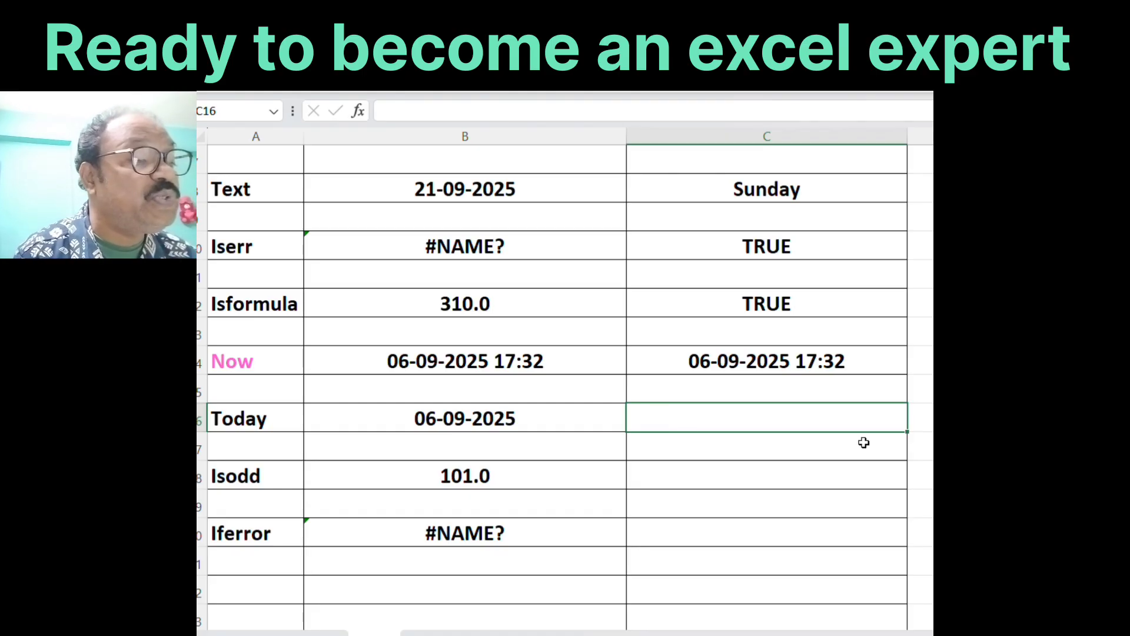
text(=today)
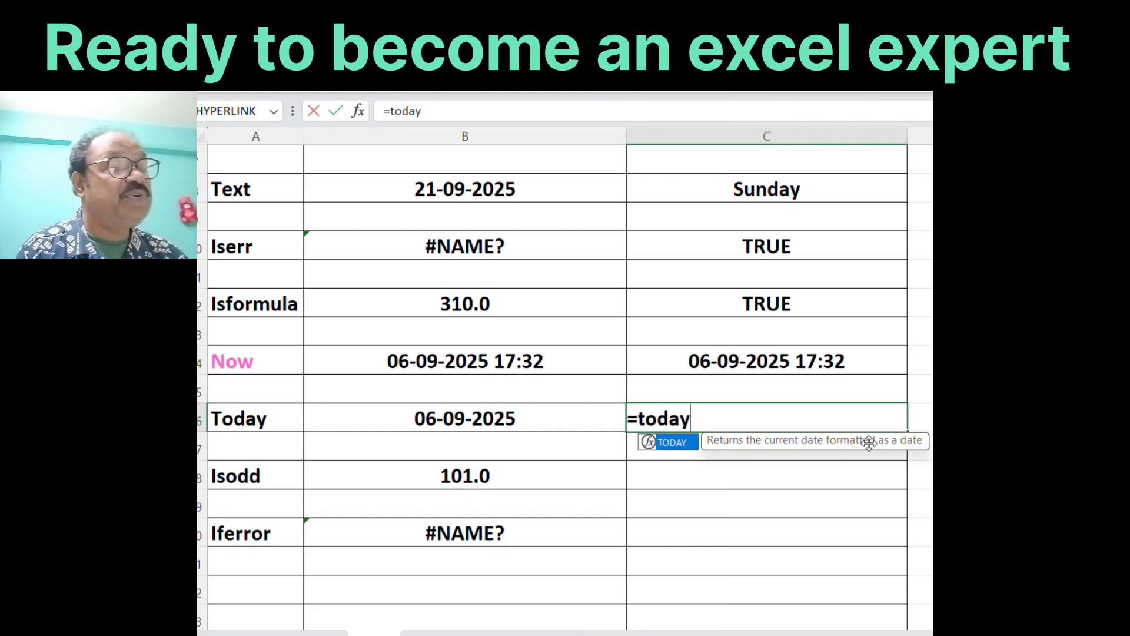
double_click(676, 444)
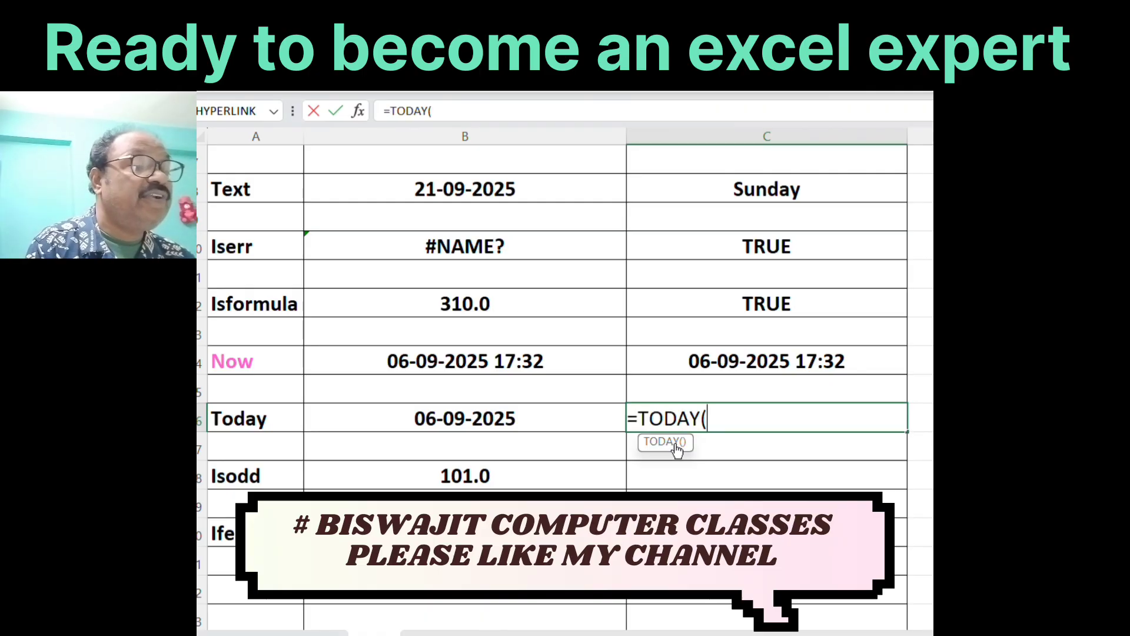
click(457, 417)
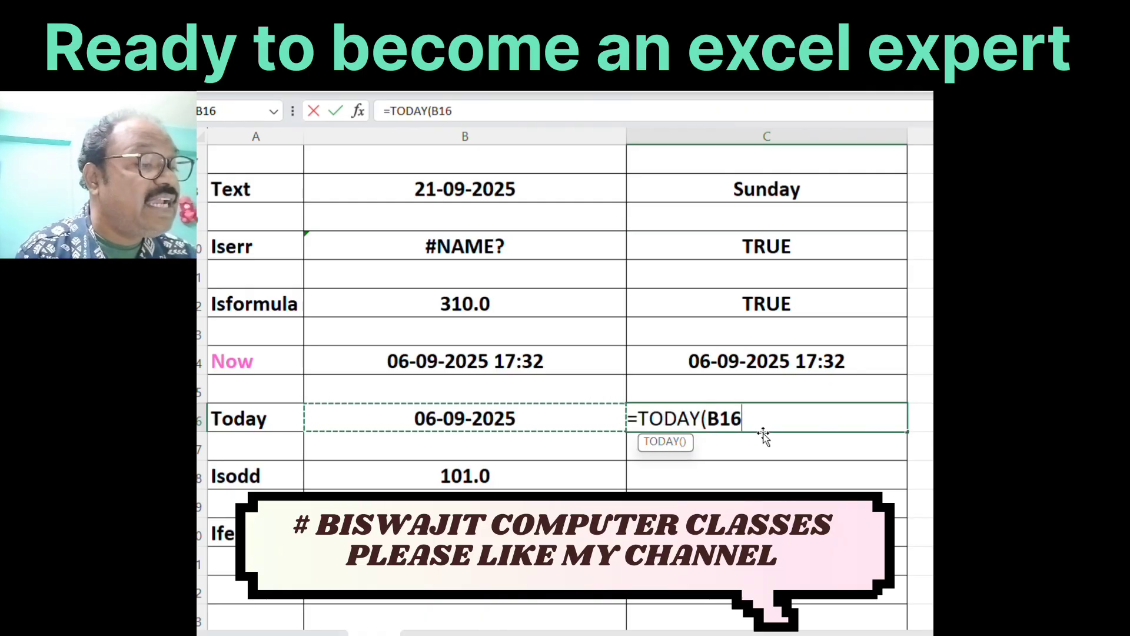
key(BackSpace)
key(BackSpace)
key(BackSpace)
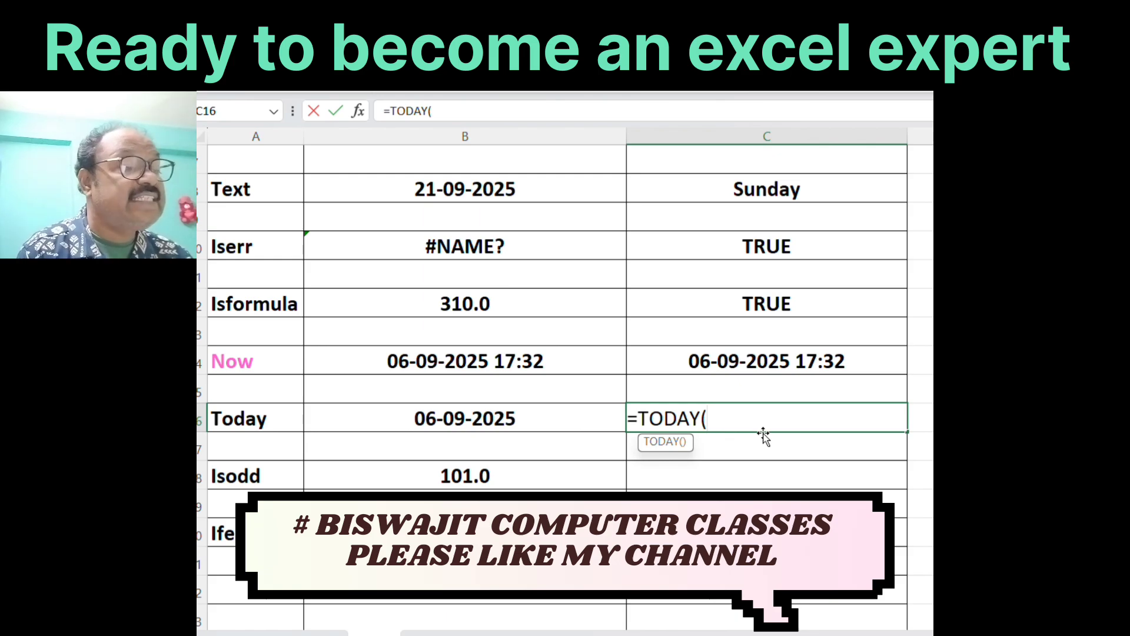
text())
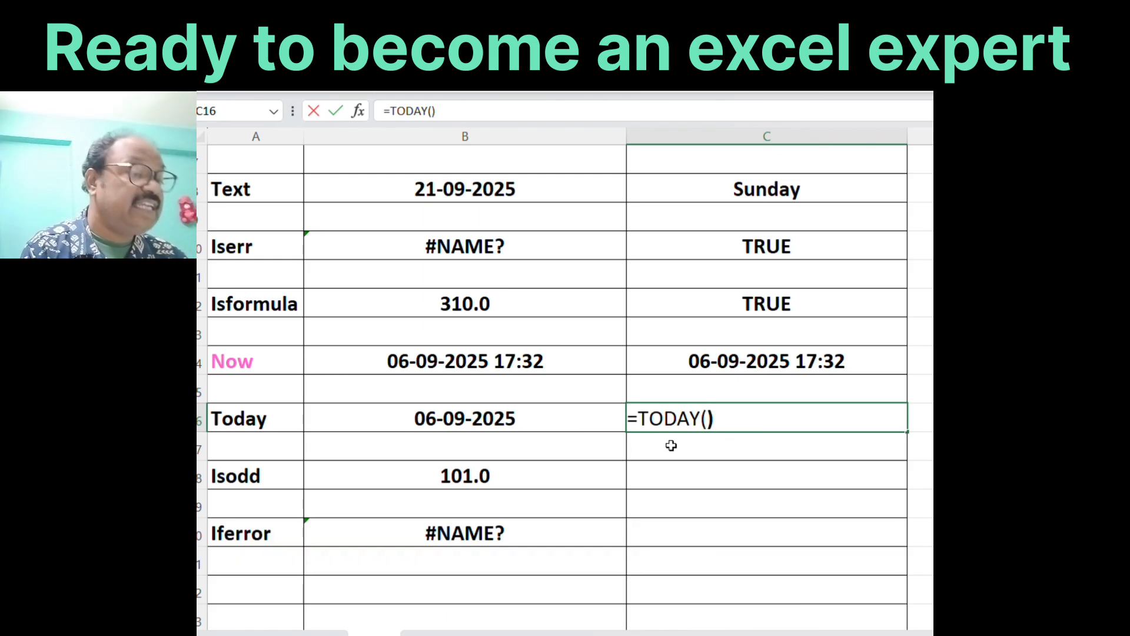
key(Return)
Apply the custom number format dd-mm-yyyy hh:mm to the TODAY result in C16
click(759, 417)
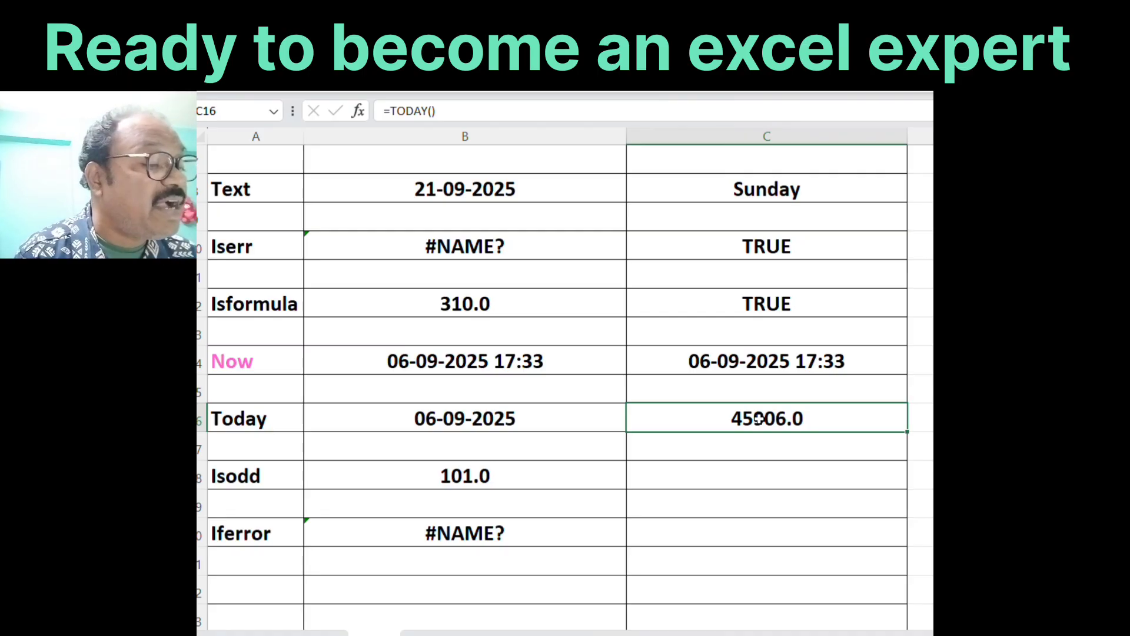
right_click(759, 418)
click(789, 546)
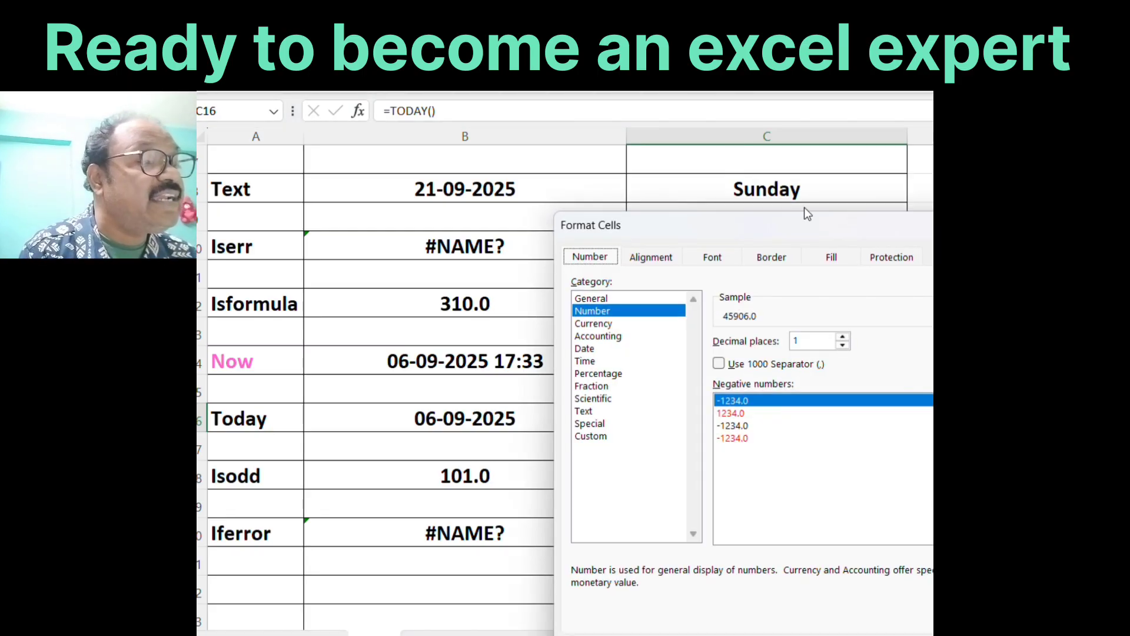
drag(803, 230, 589, 125)
click(412, 330)
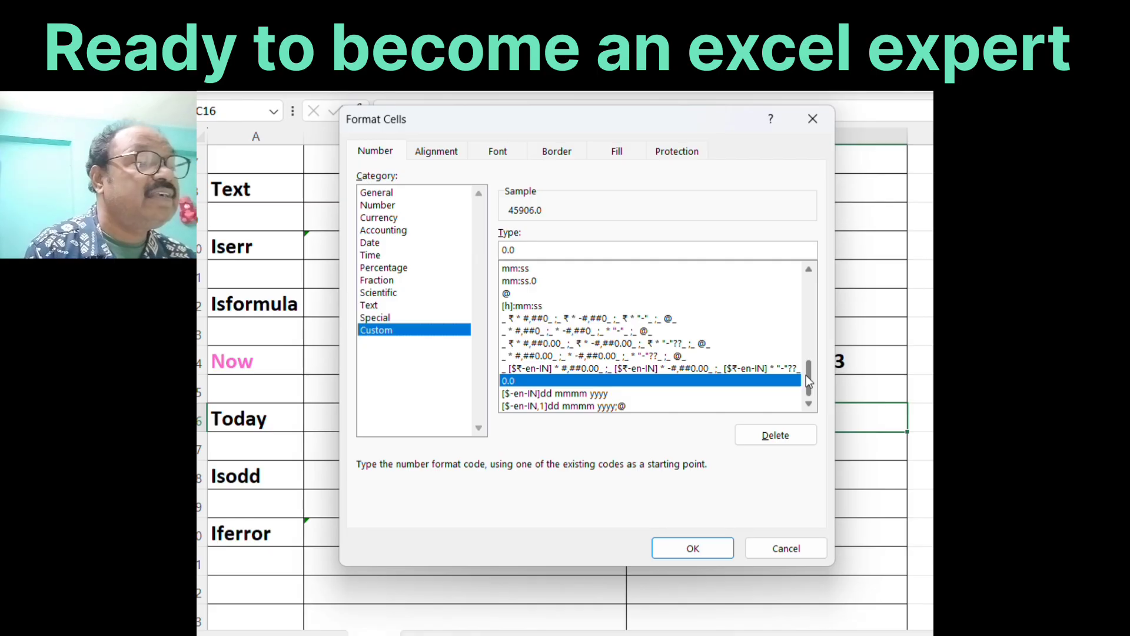
drag(806, 376, 805, 360)
click(534, 323)
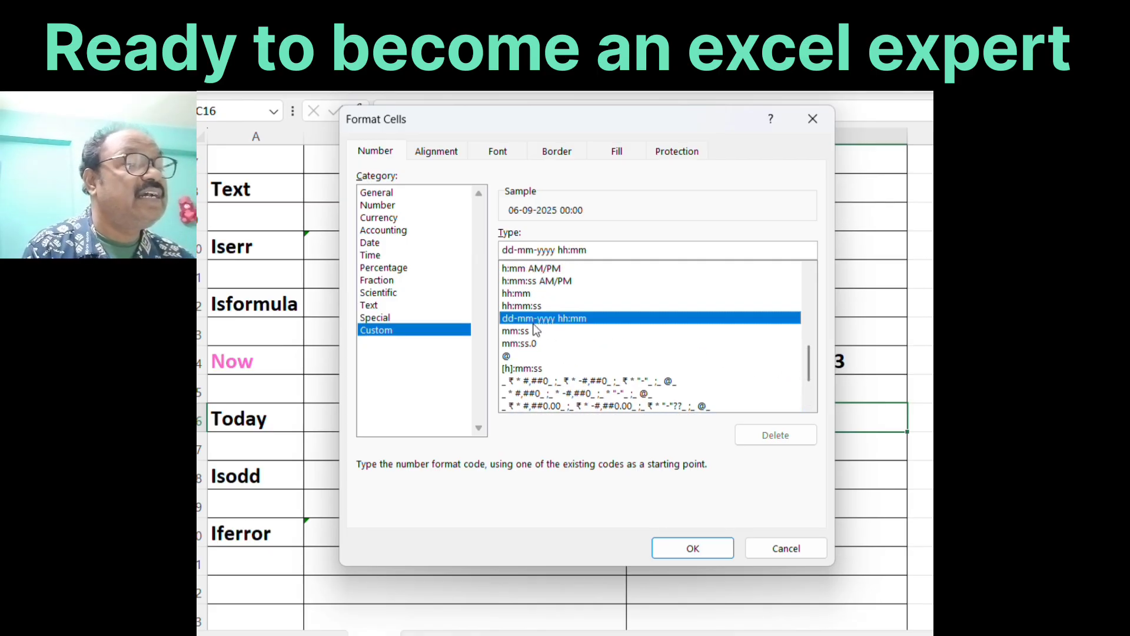
click(692, 548)
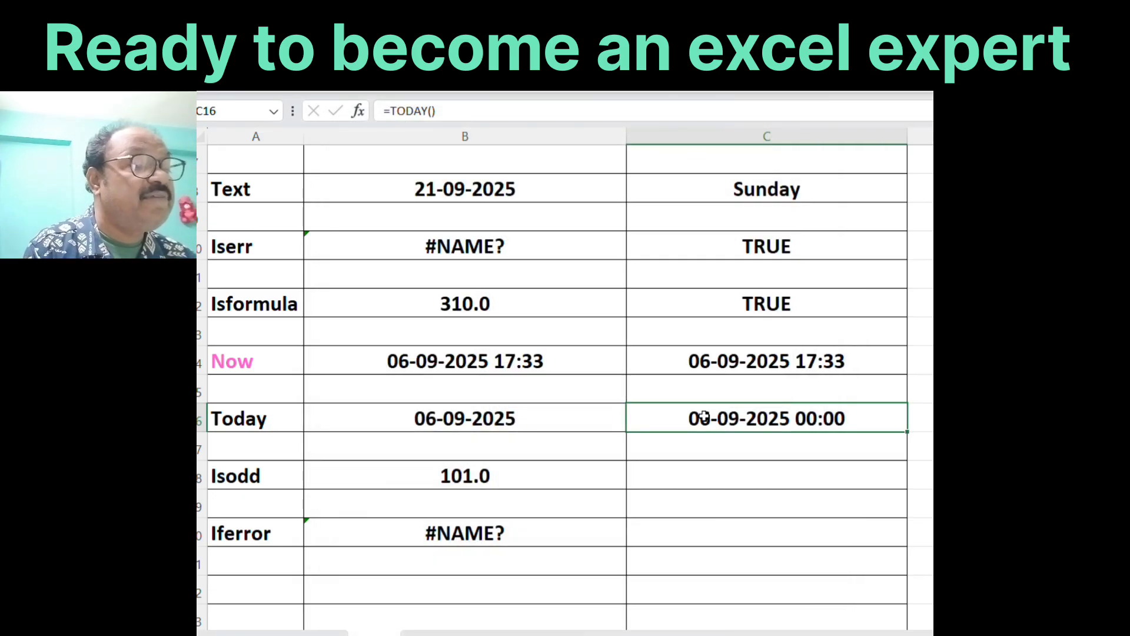
Clear the sample values in B16 of the Today row and B14 of the Now row
click(480, 419)
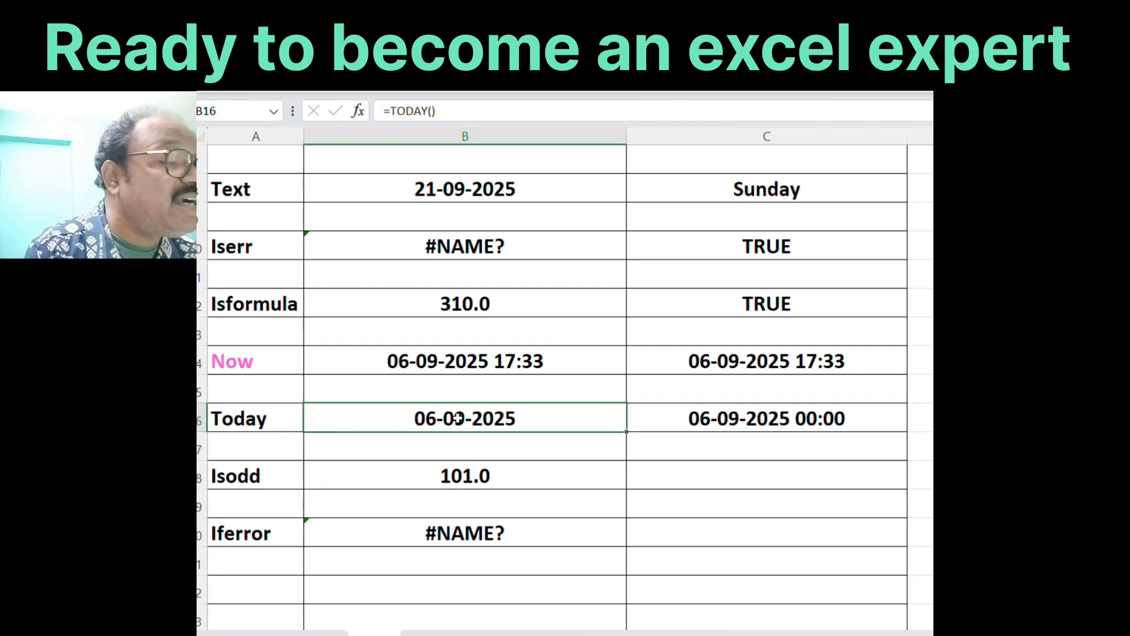
key(Delete)
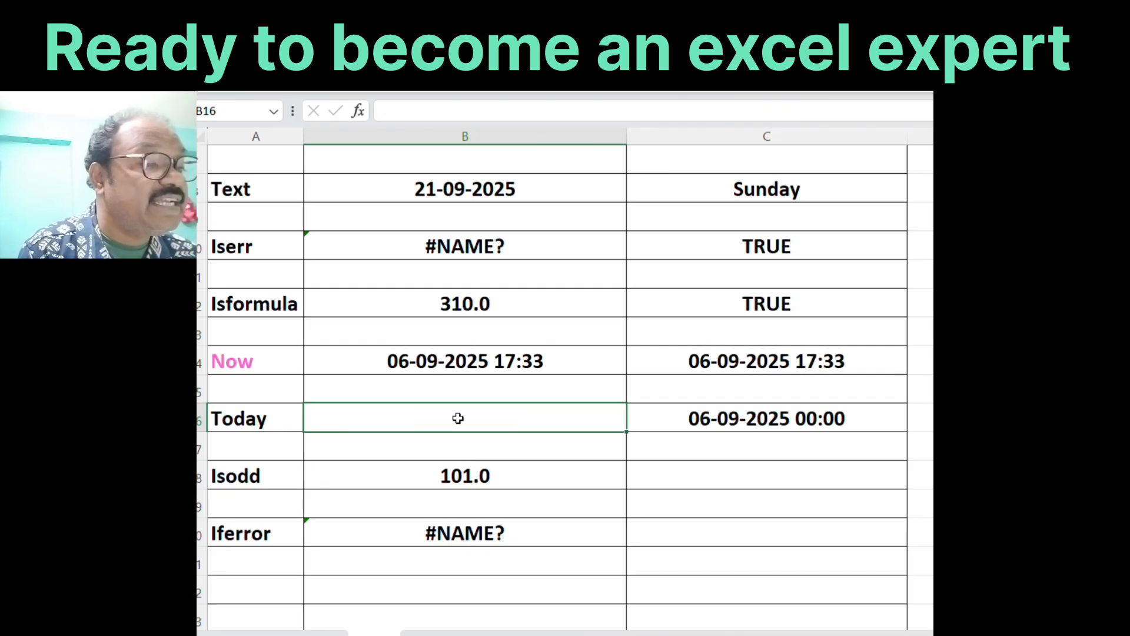
key(Up)
key(Up)
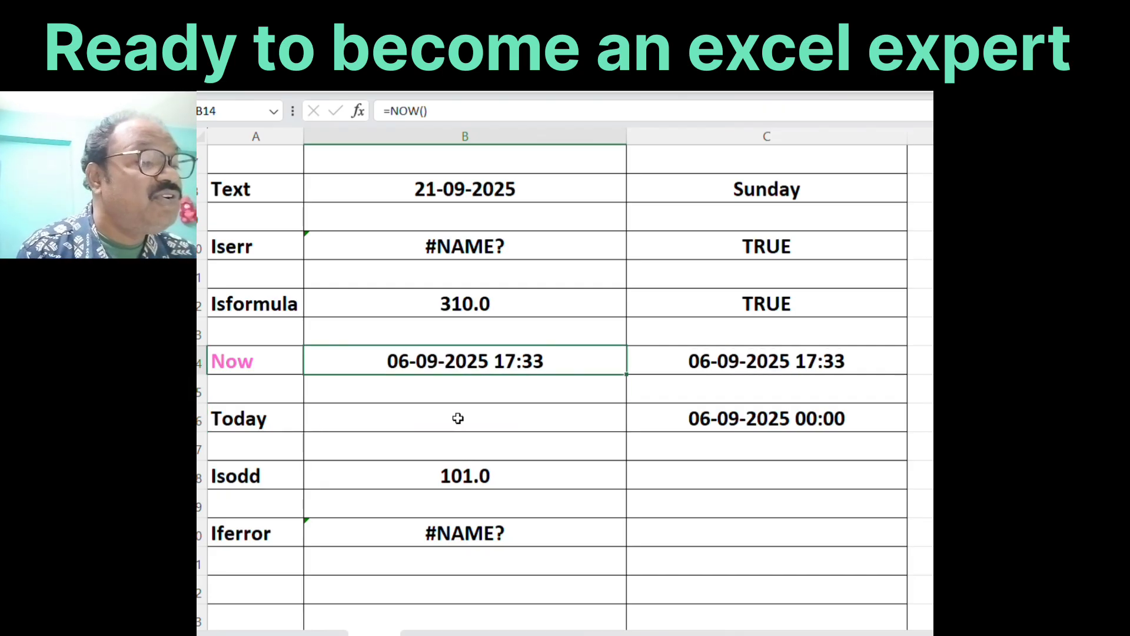
key(Delete)
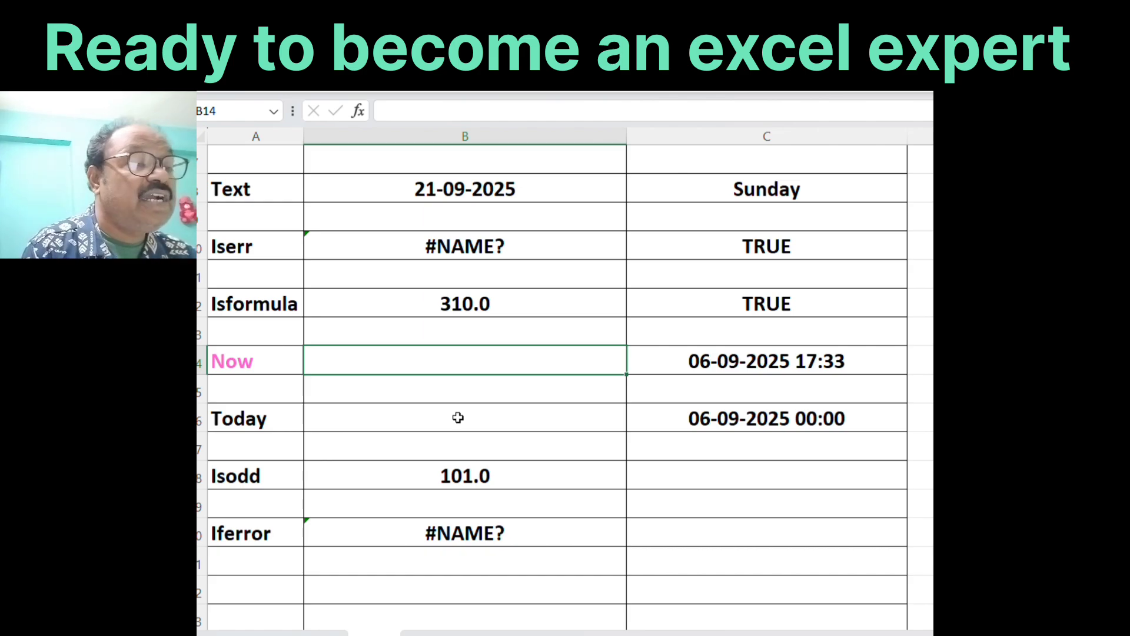
click(748, 424)
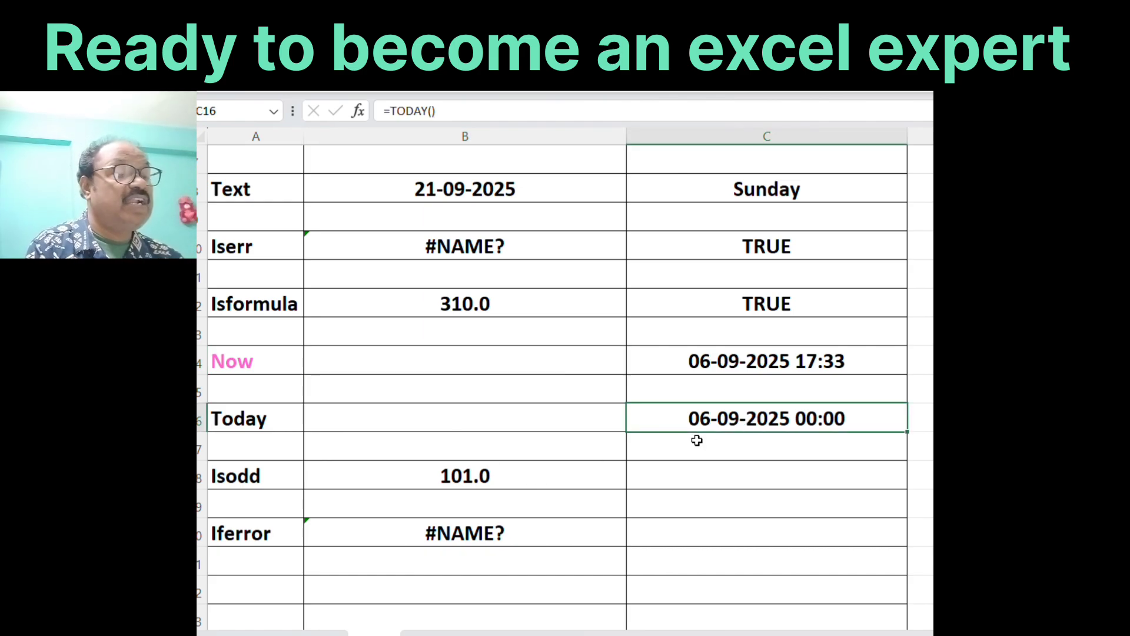
Enter the formula =ISODD(B18) in the Results cell C18 of the Isodd row
click(504, 480)
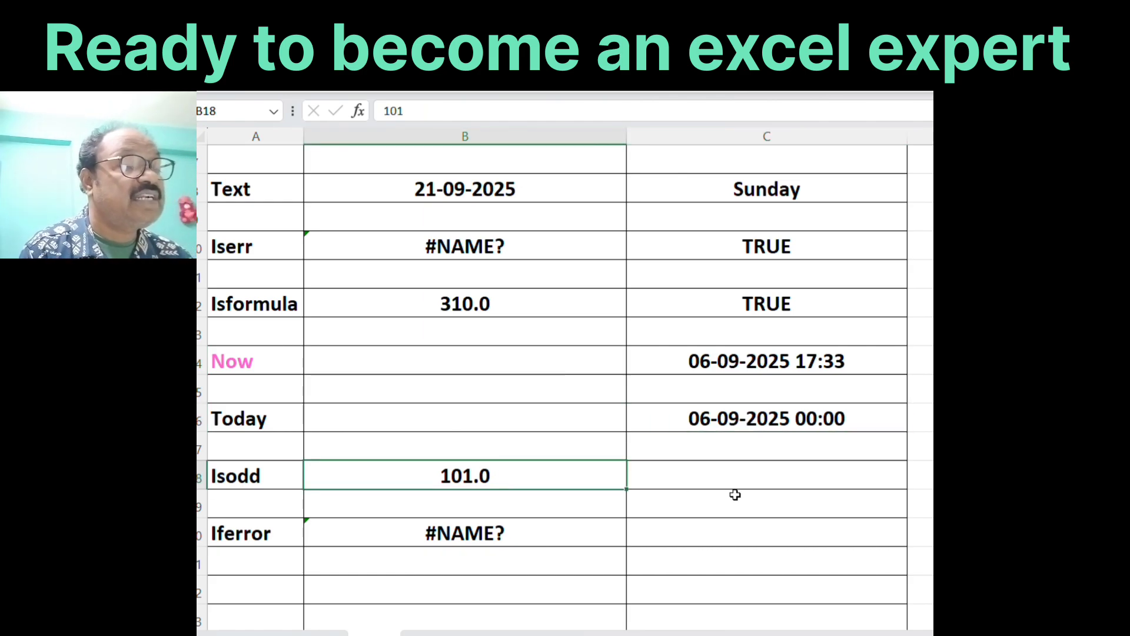
click(716, 473)
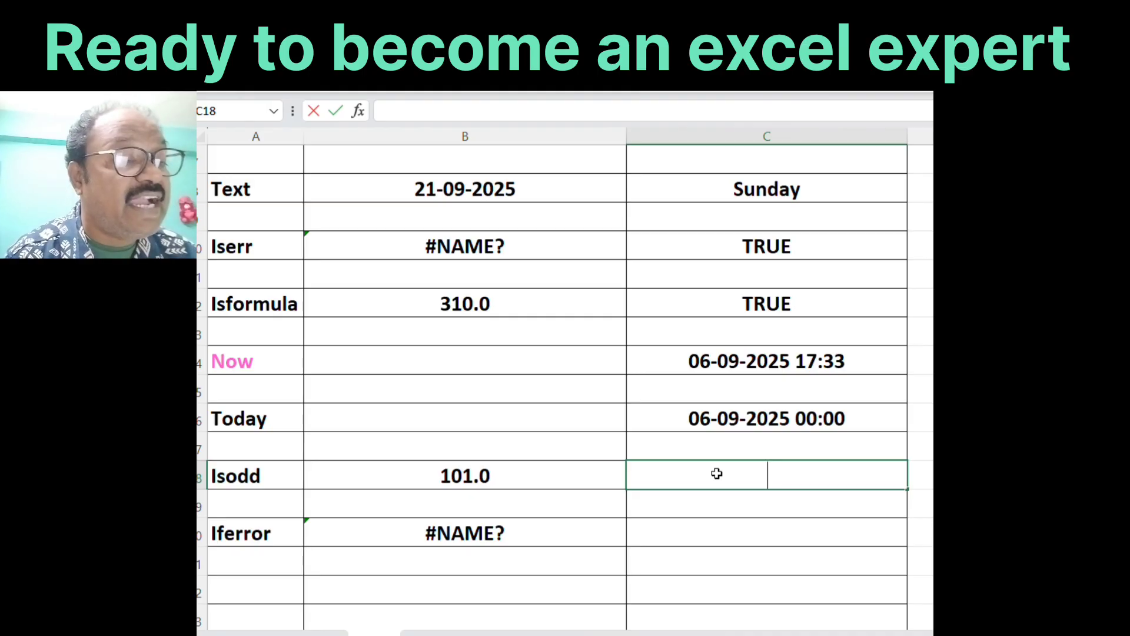
text(=isod)
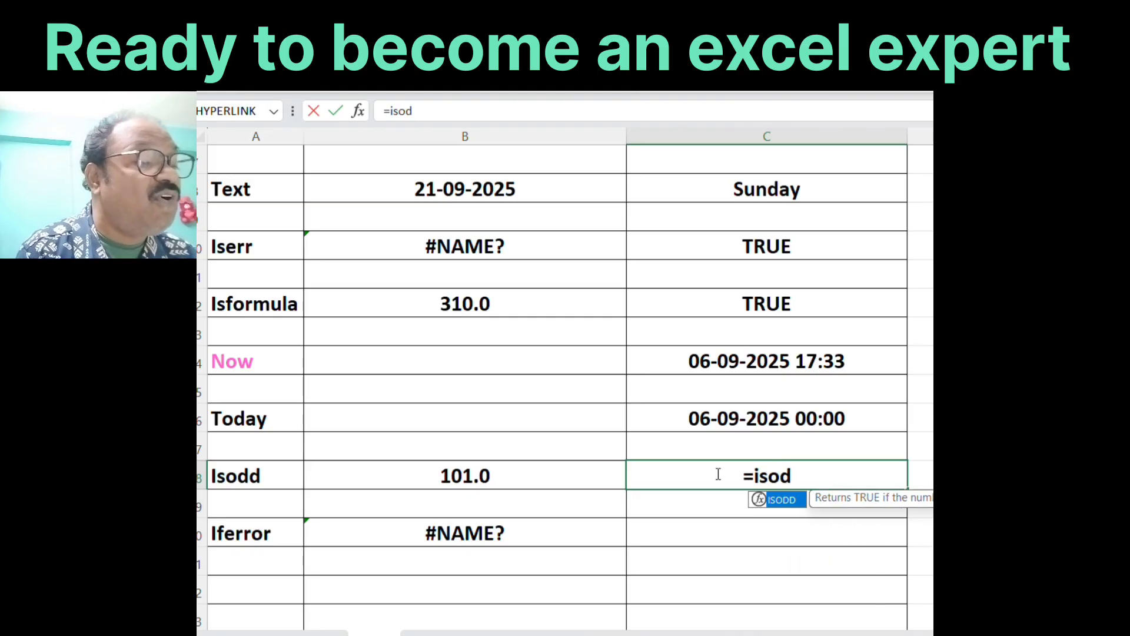
text(d)
double_click(796, 498)
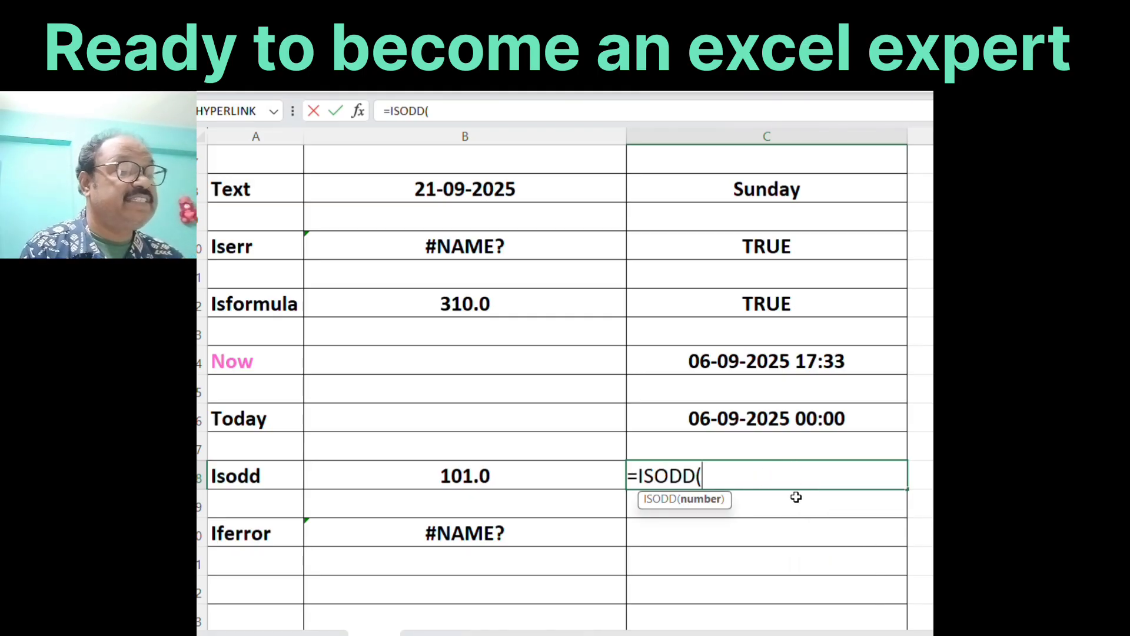
click(504, 479)
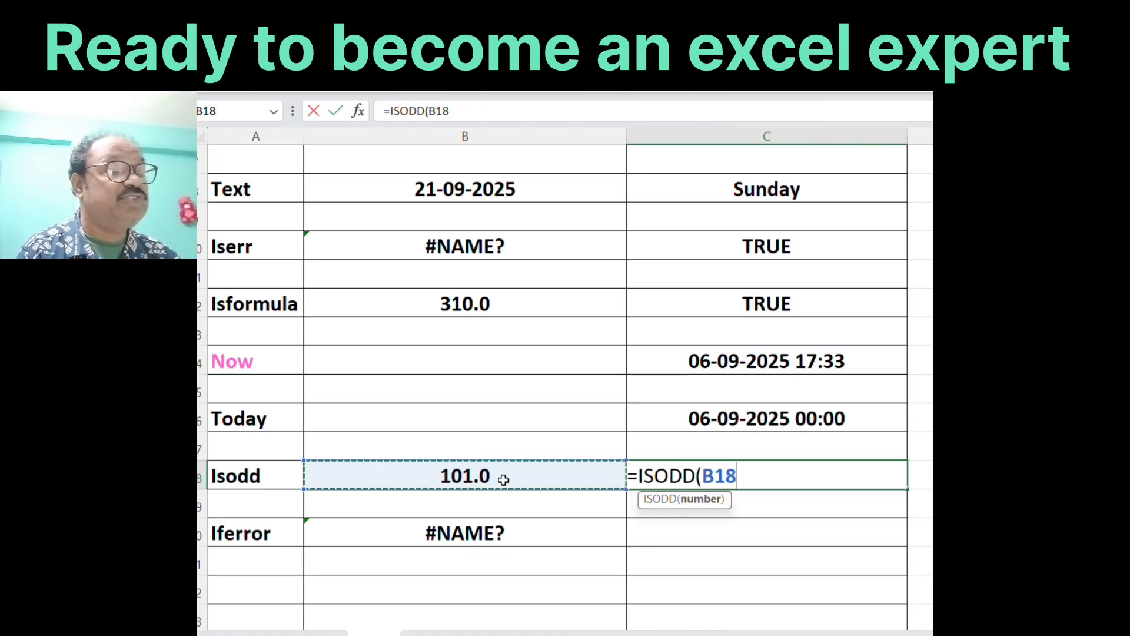
text())
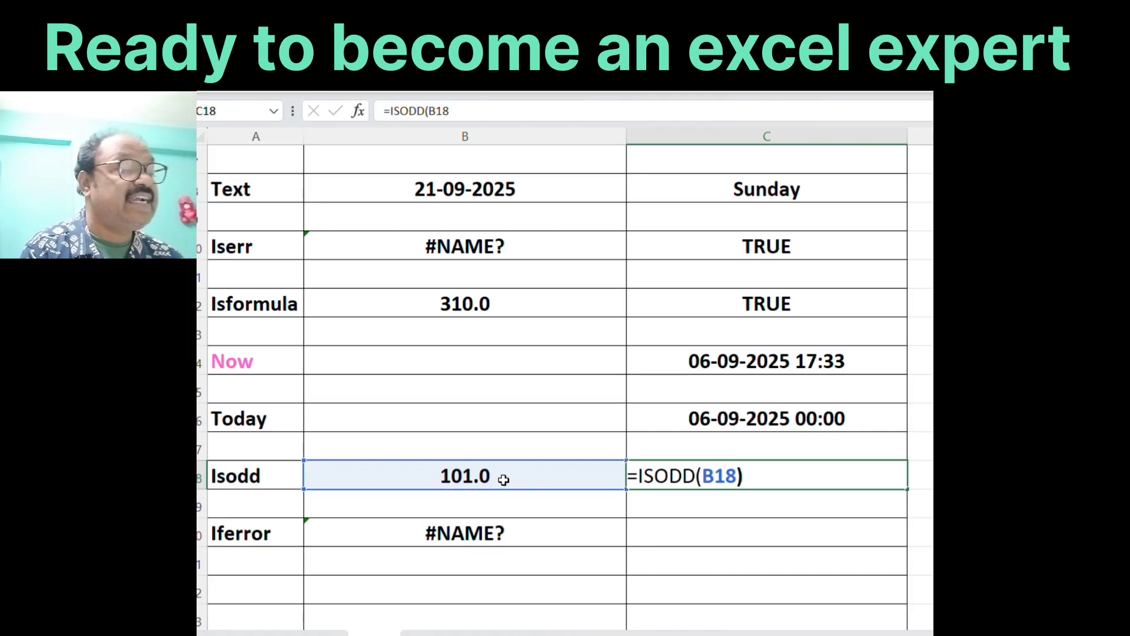
key(Return)
click(692, 473)
Change the Isodd row's number in B18 to 100 to test the formula with an even value
click(509, 476)
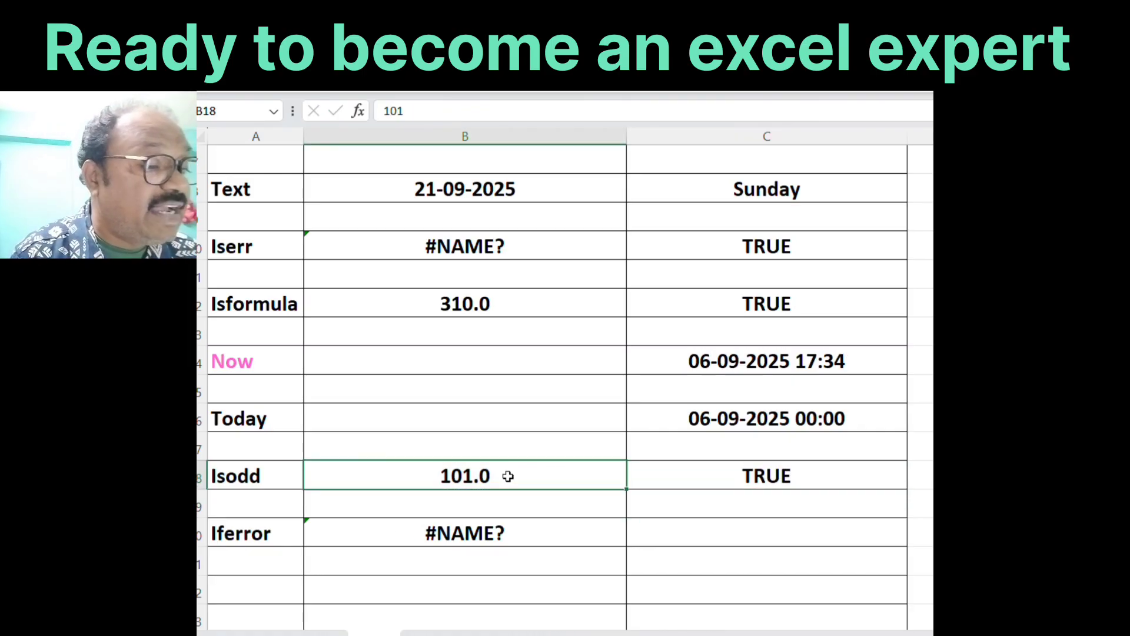
double_click(507, 476)
key(BackSpace)
text(0)
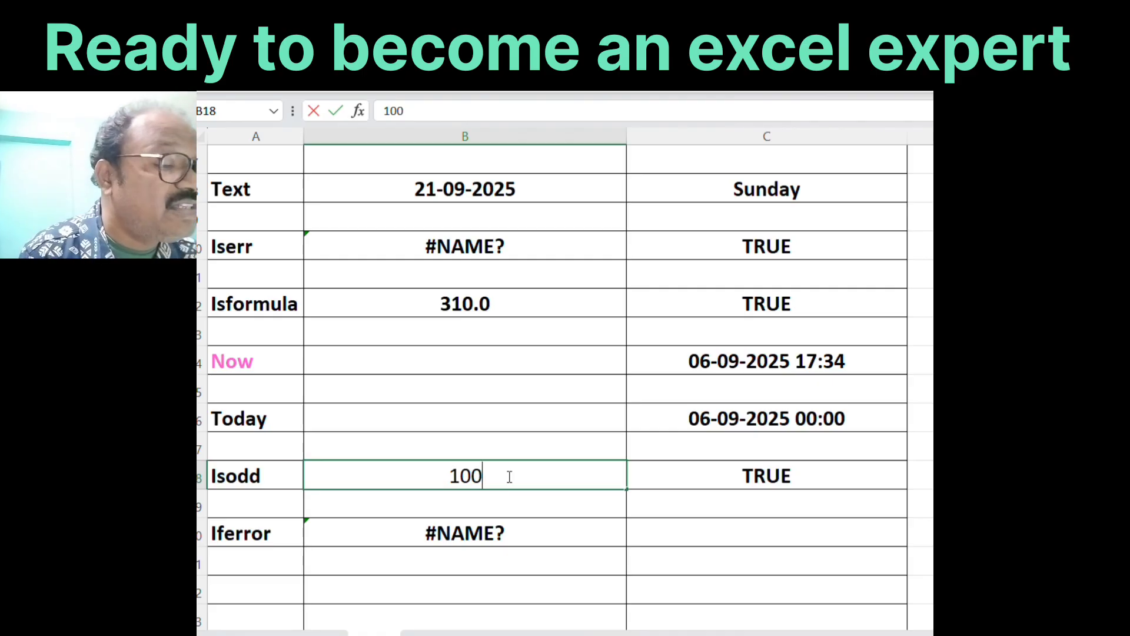
key(Return)
click(718, 481)
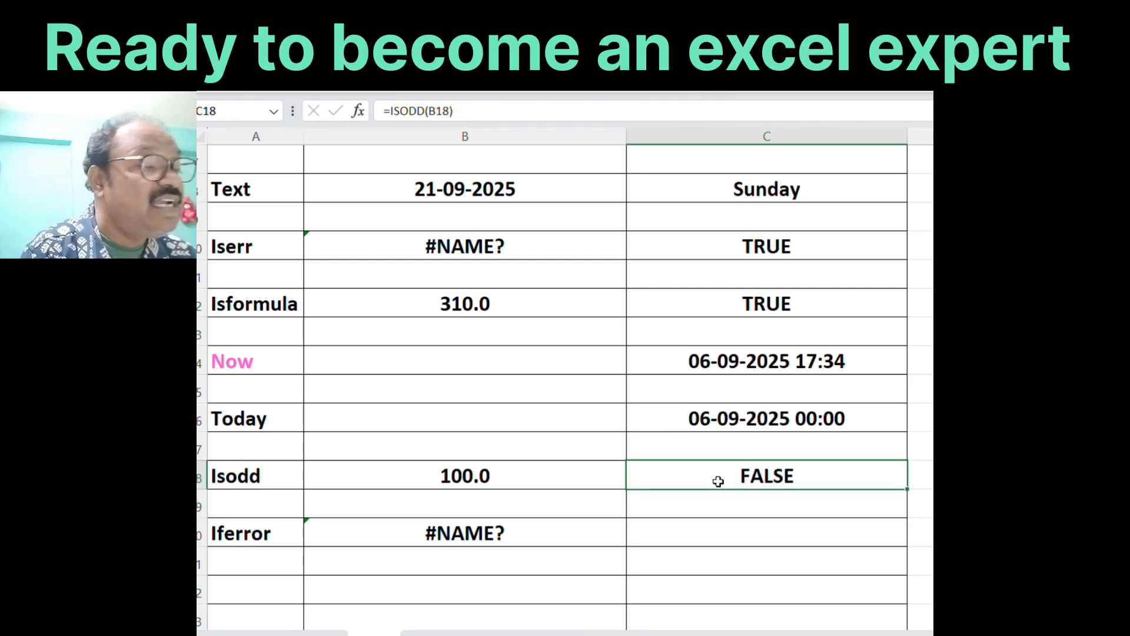
Enter the formula =IFERROR(B20,"yes") in the Results cell C20 of the Iferror row
click(229, 531)
click(647, 534)
click(493, 538)
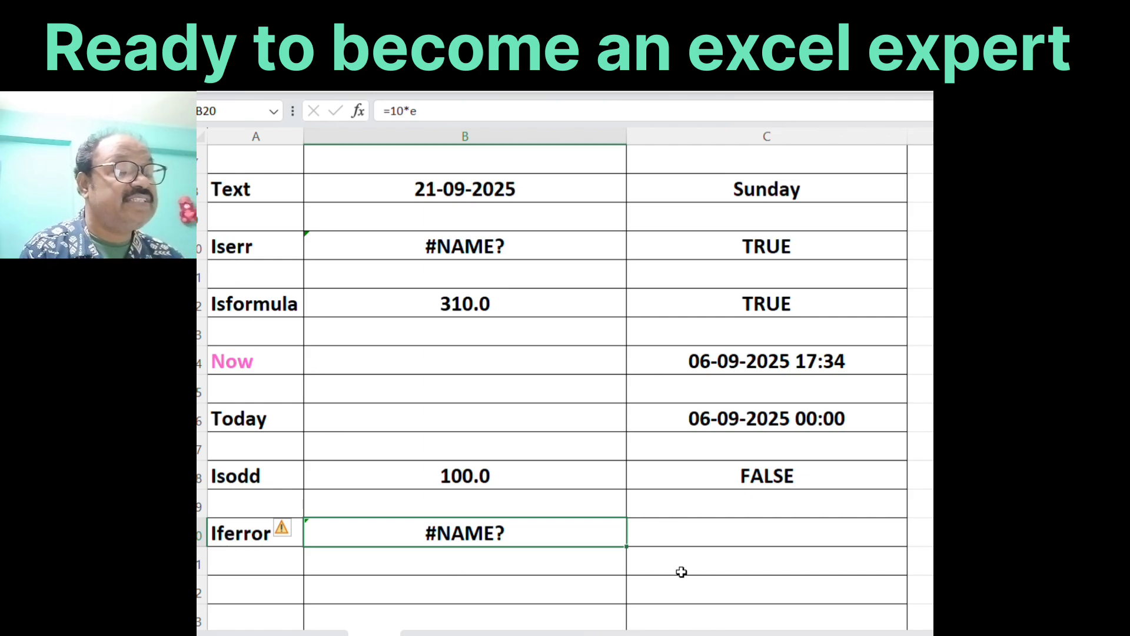
click(676, 531)
text(=if)
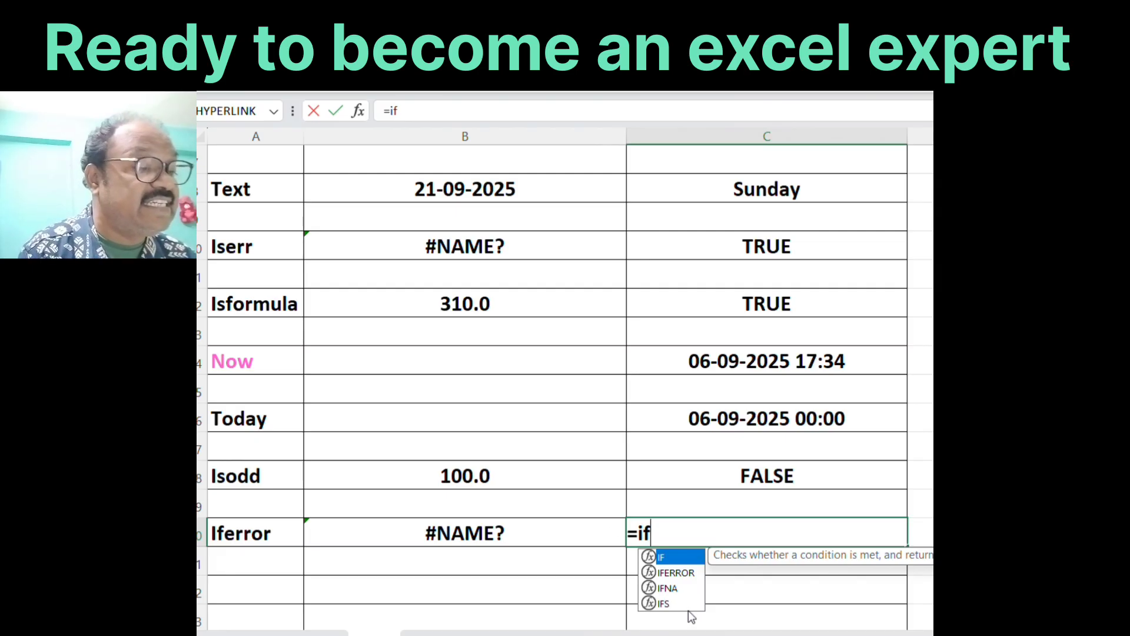
double_click(666, 569)
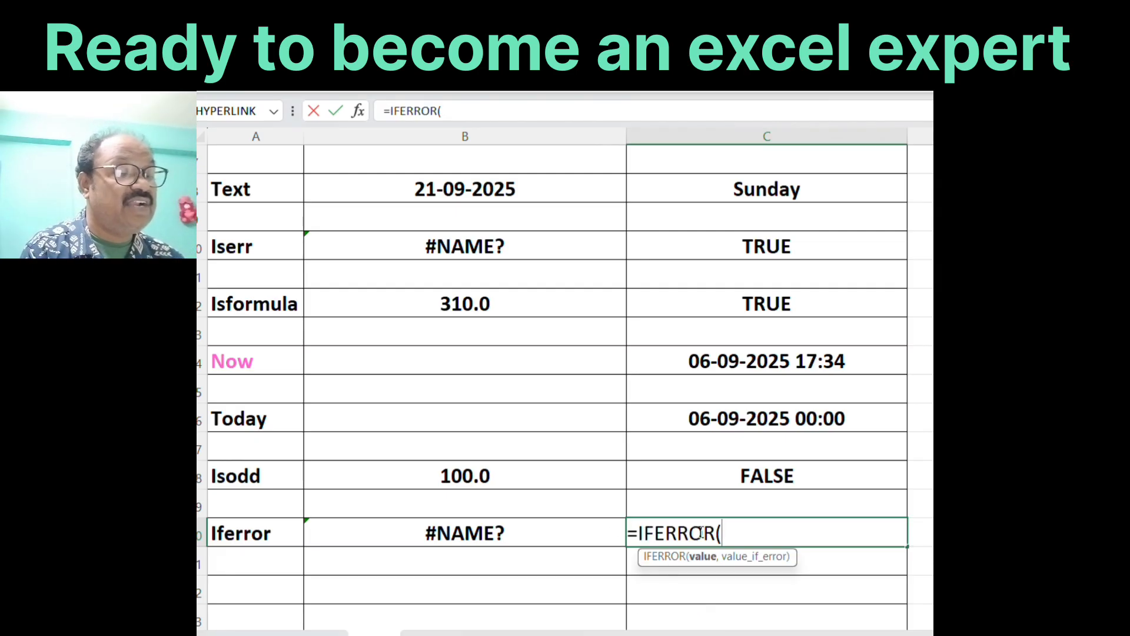
click(494, 533)
text(,)
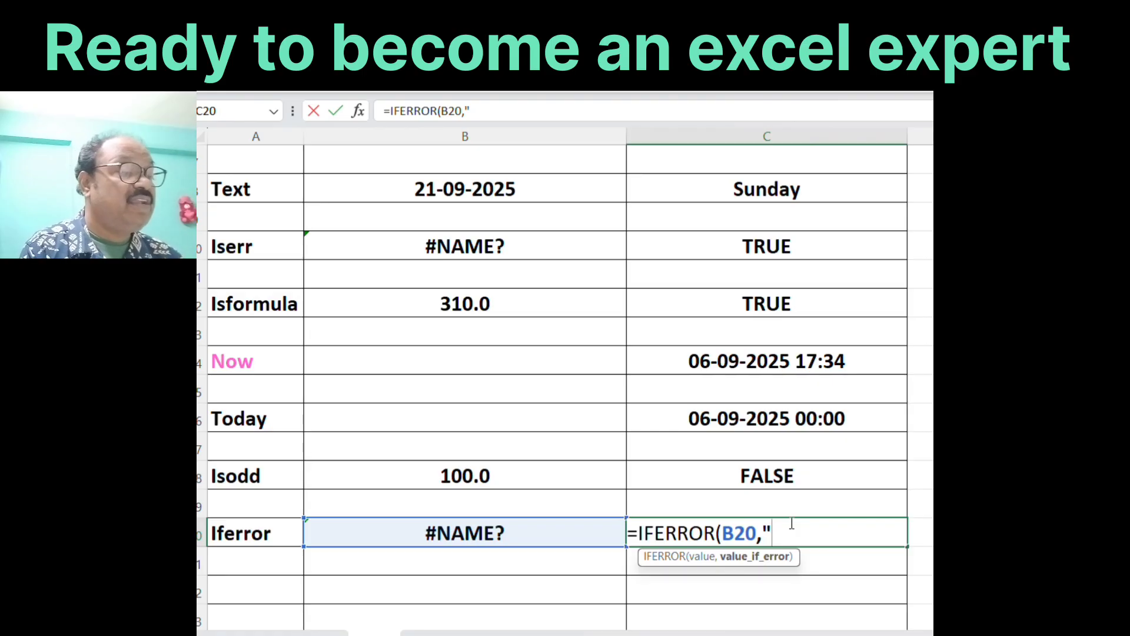
text(yes)
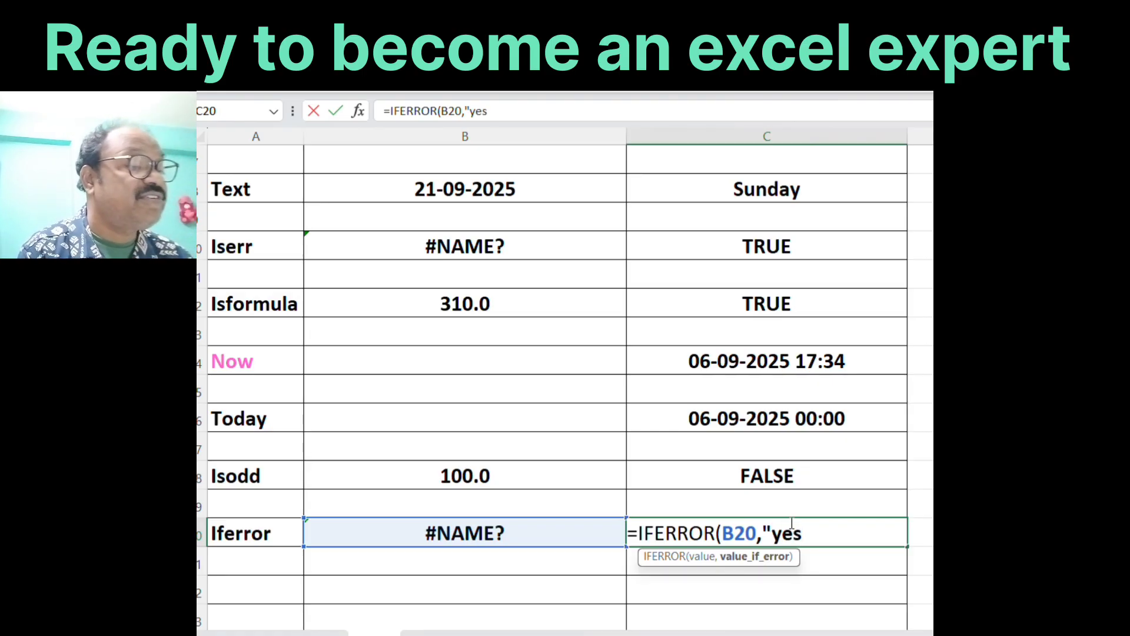
text("))
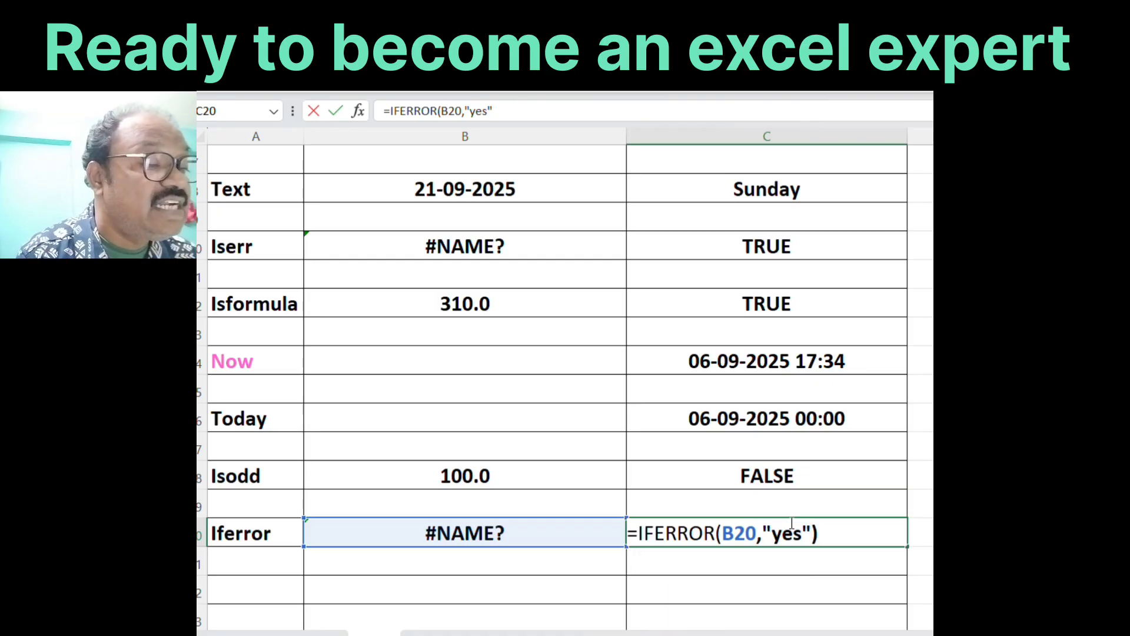
key(Return)
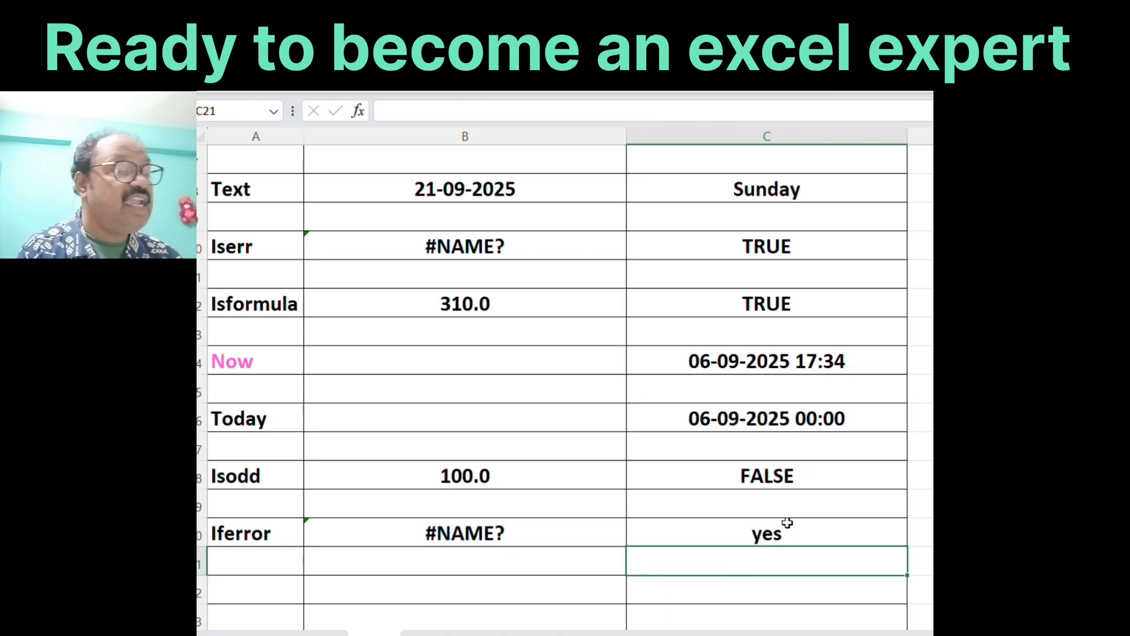
click(716, 534)
Replace the faulty formula in B20 with the text dog and check the IFERROR cell C20
click(452, 529)
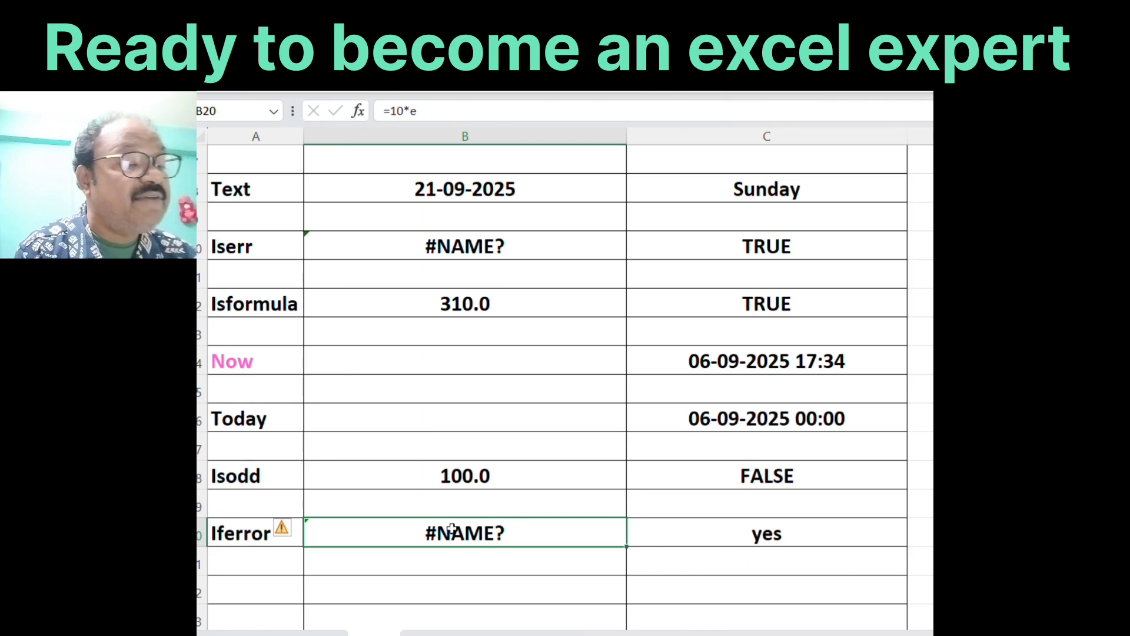
text(dog)
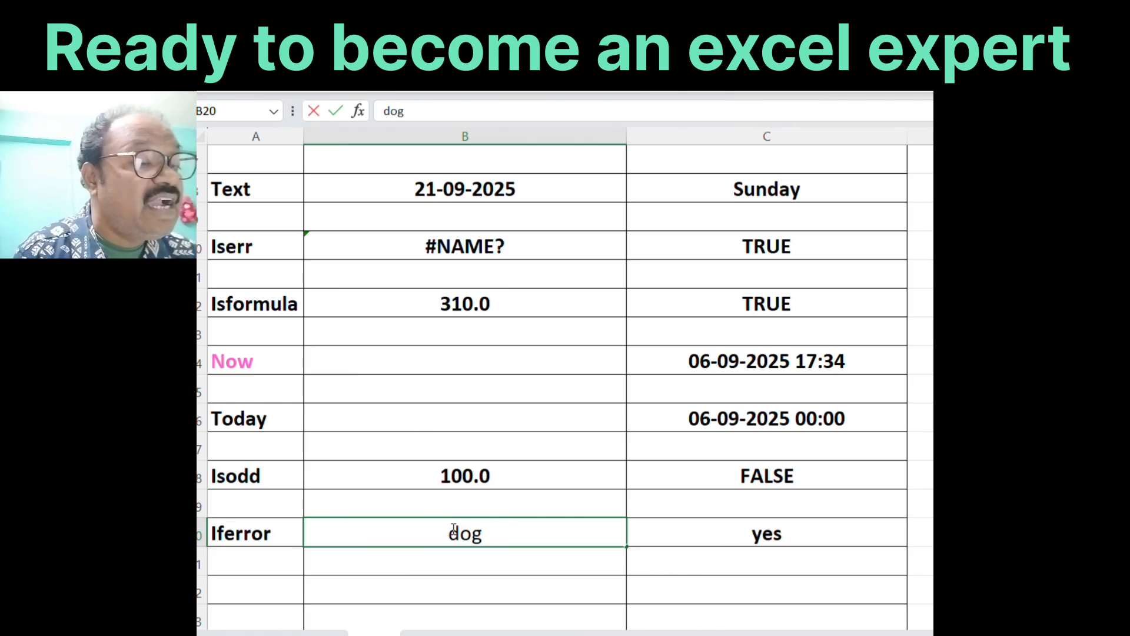
key(Return)
click(453, 528)
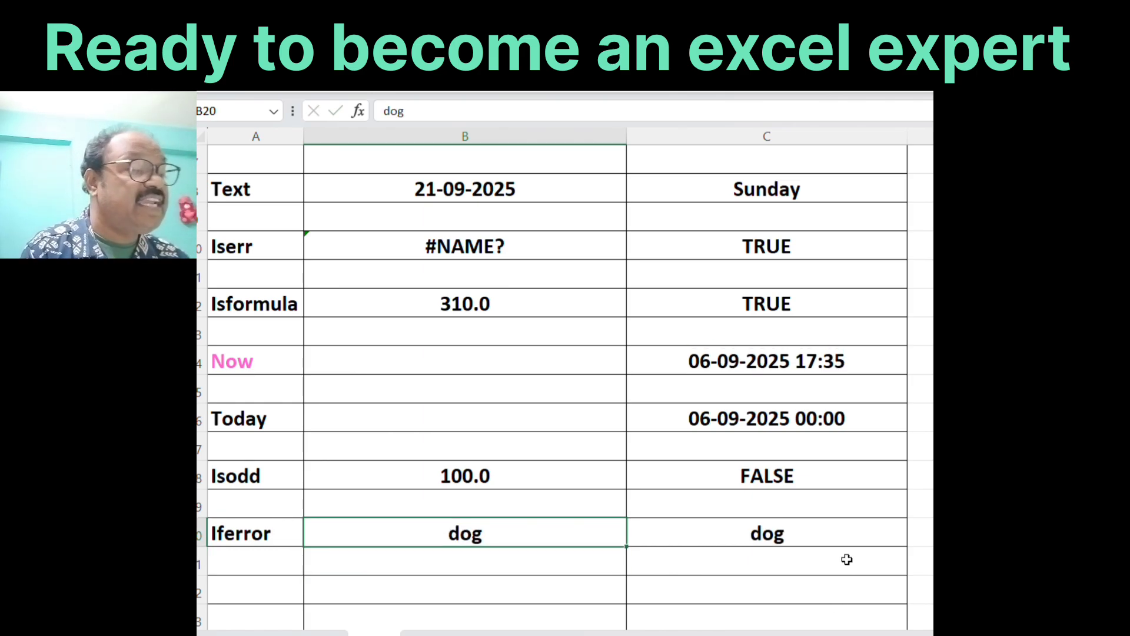
click(827, 530)
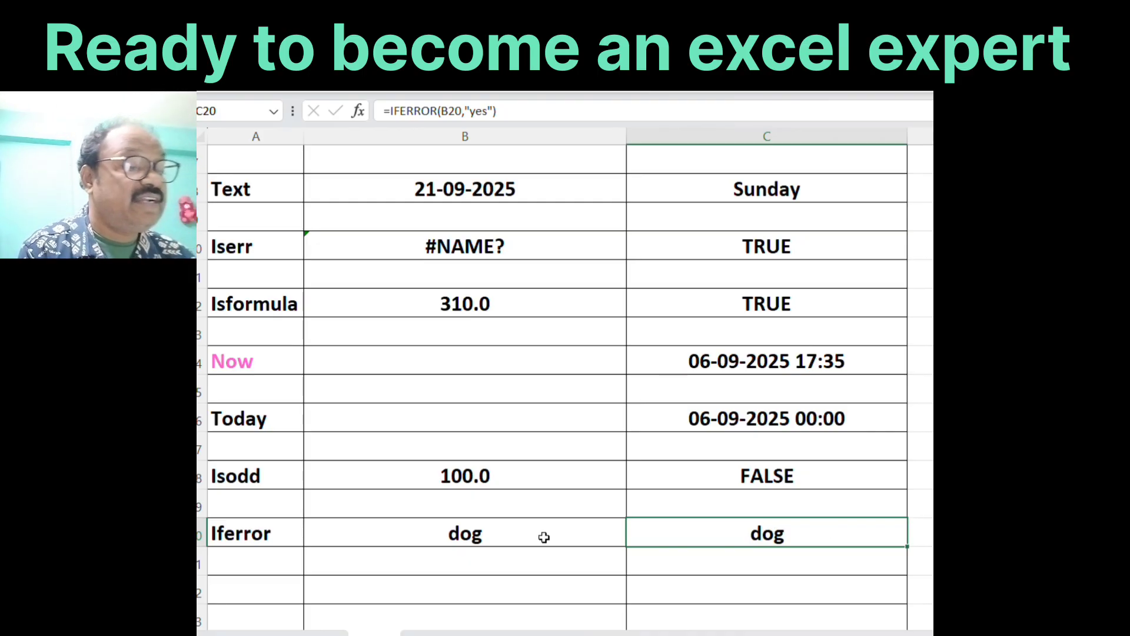
Replace the content of B20 with the formula =10*20 and check the IFERROR cell C20
click(505, 539)
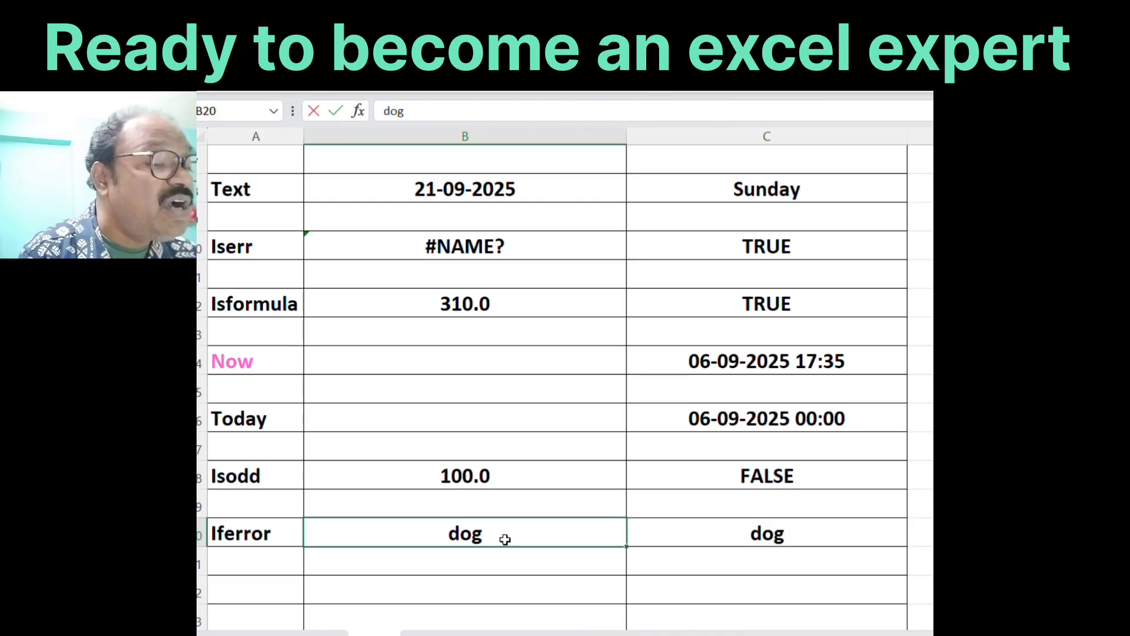
text(10*20)
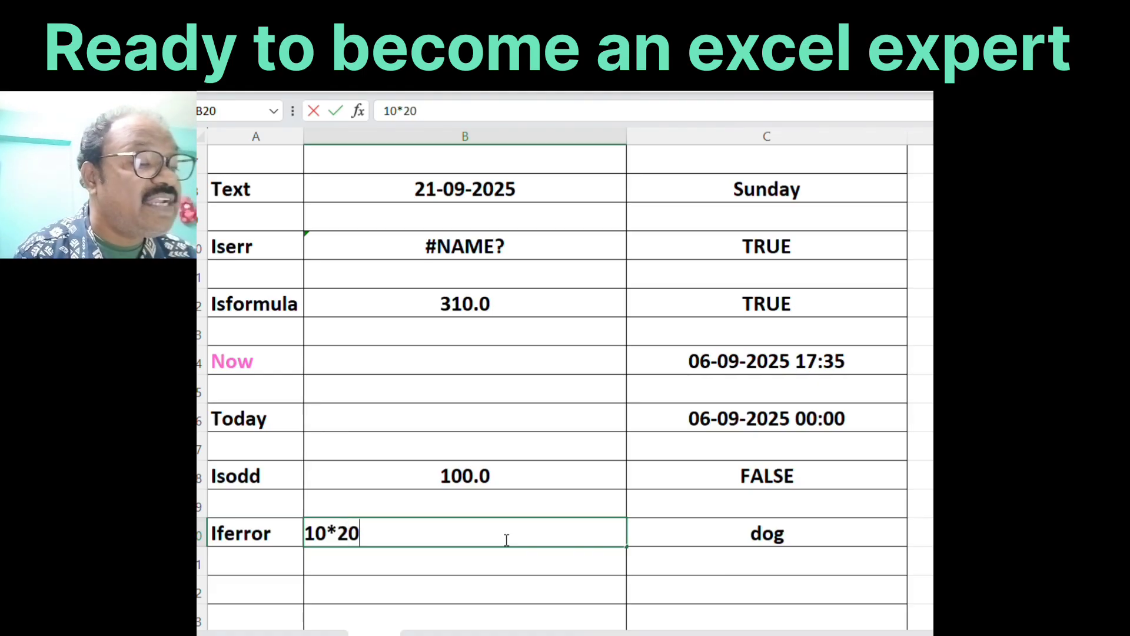
key(Return)
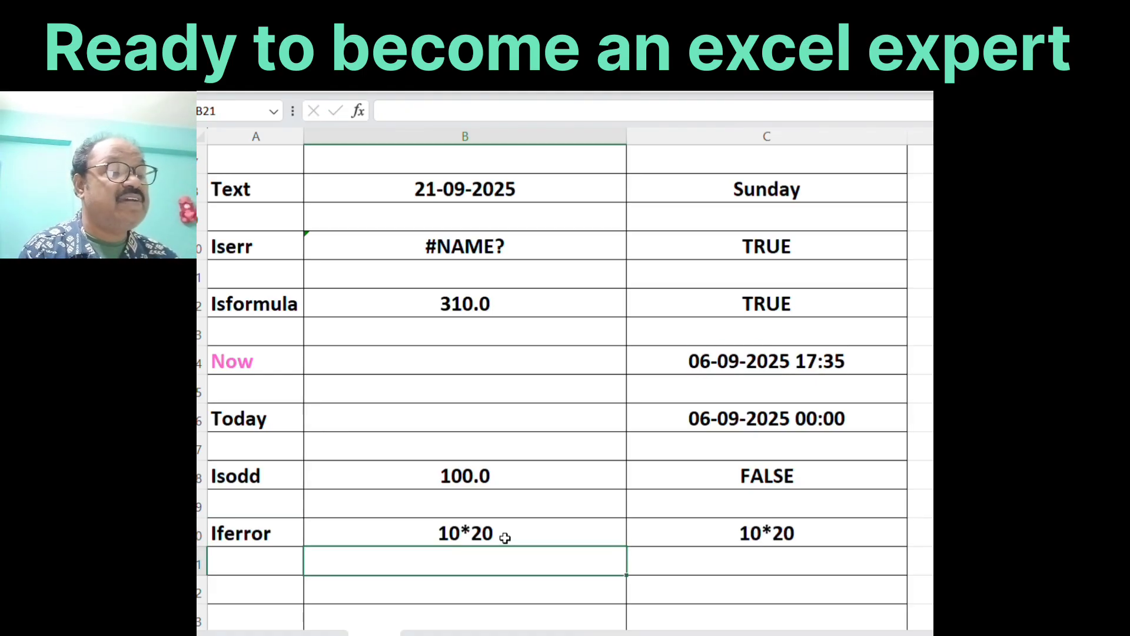
click(505, 537)
click(381, 110)
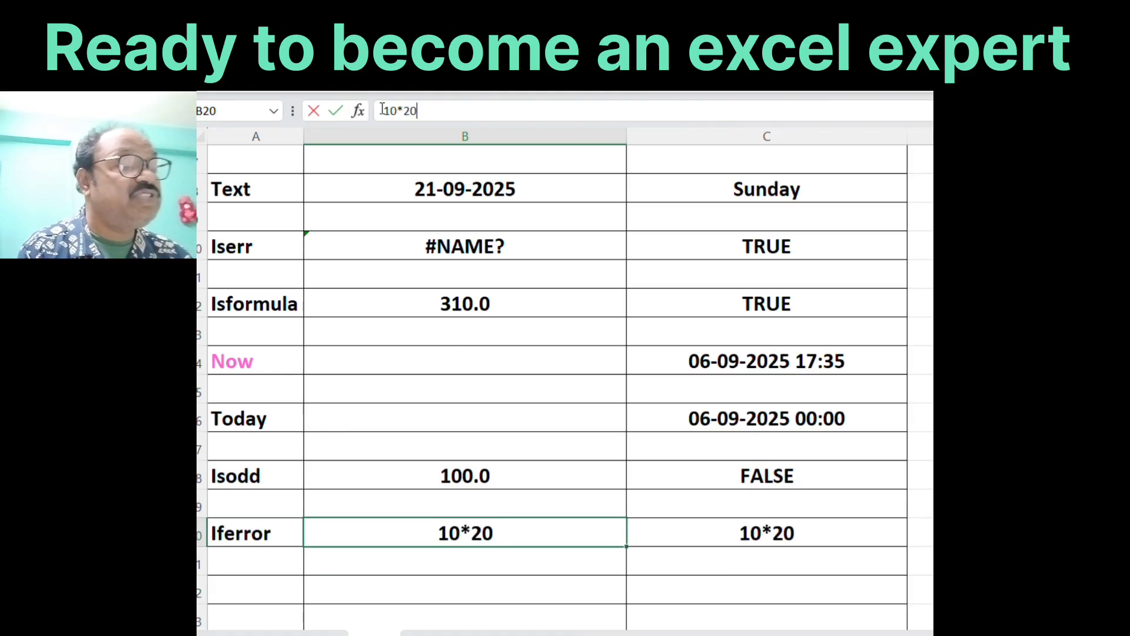
text(=)
key(Return)
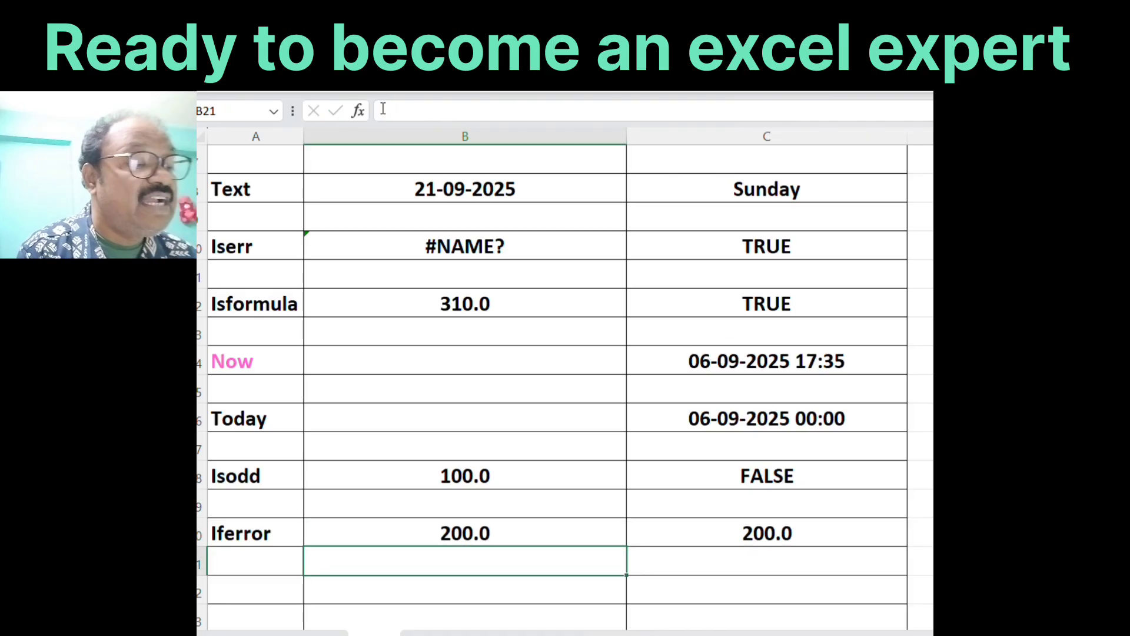
click(795, 521)
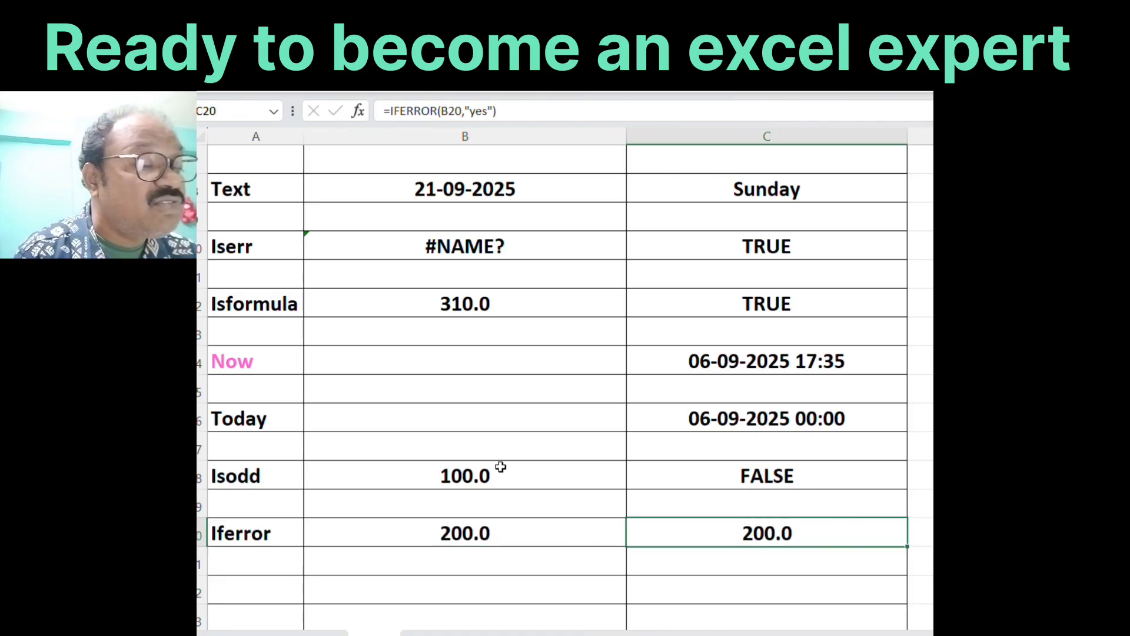
Replace the content of B20 with the formula =100*den to test IFERROR with an invalid calculation
click(507, 529)
double_click(507, 529)
key(BackSpace)
key(BackSpace)
key(BackSpace)
key(BackSpace)
key(BackSpace)
key(BackSpace)
text(100)
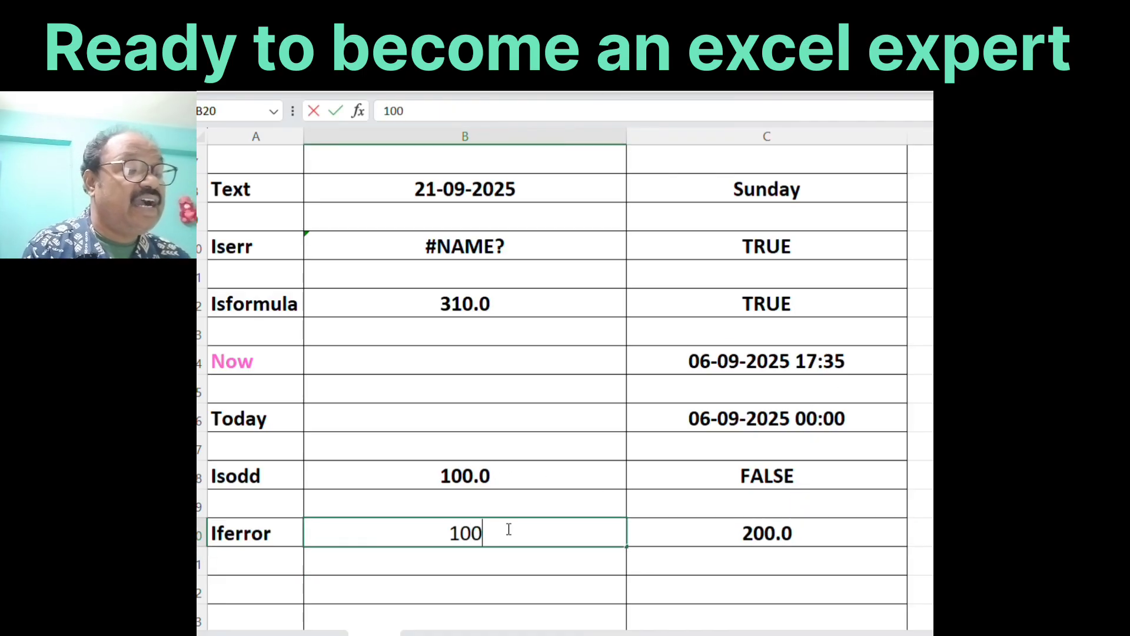
text(*de)
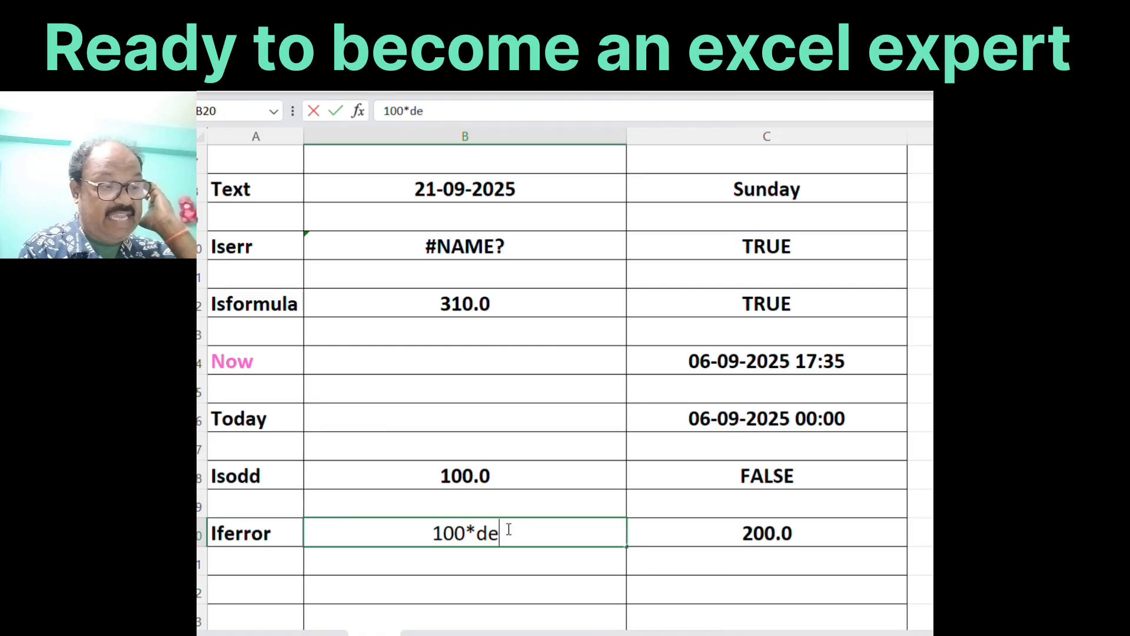
text(n)
key(ctrl+Return)
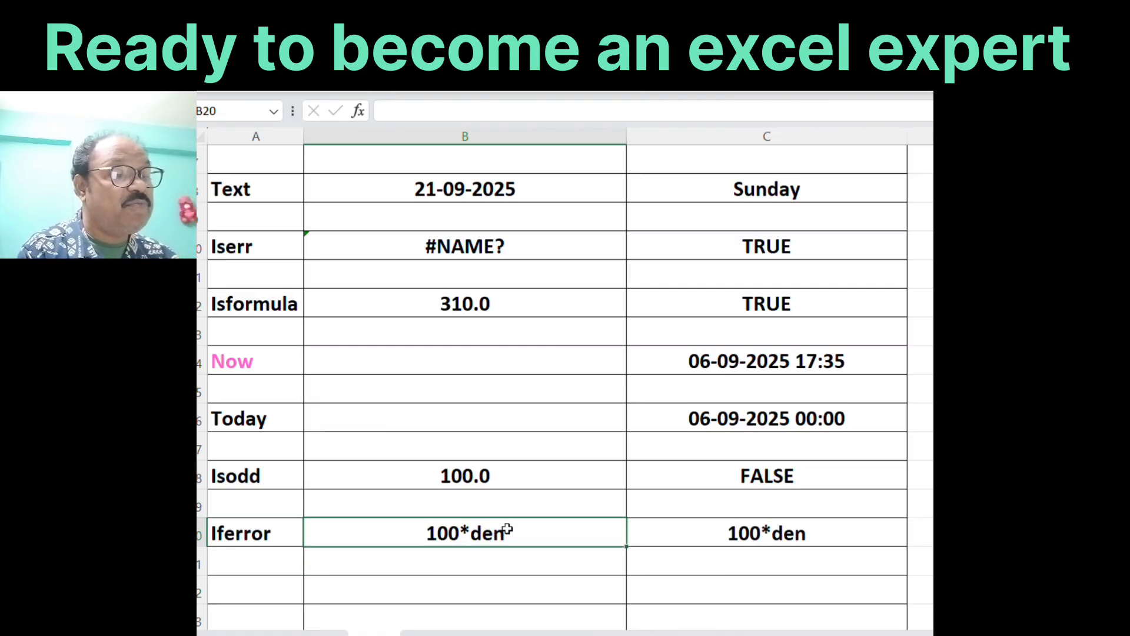
click(384, 110)
text(=)
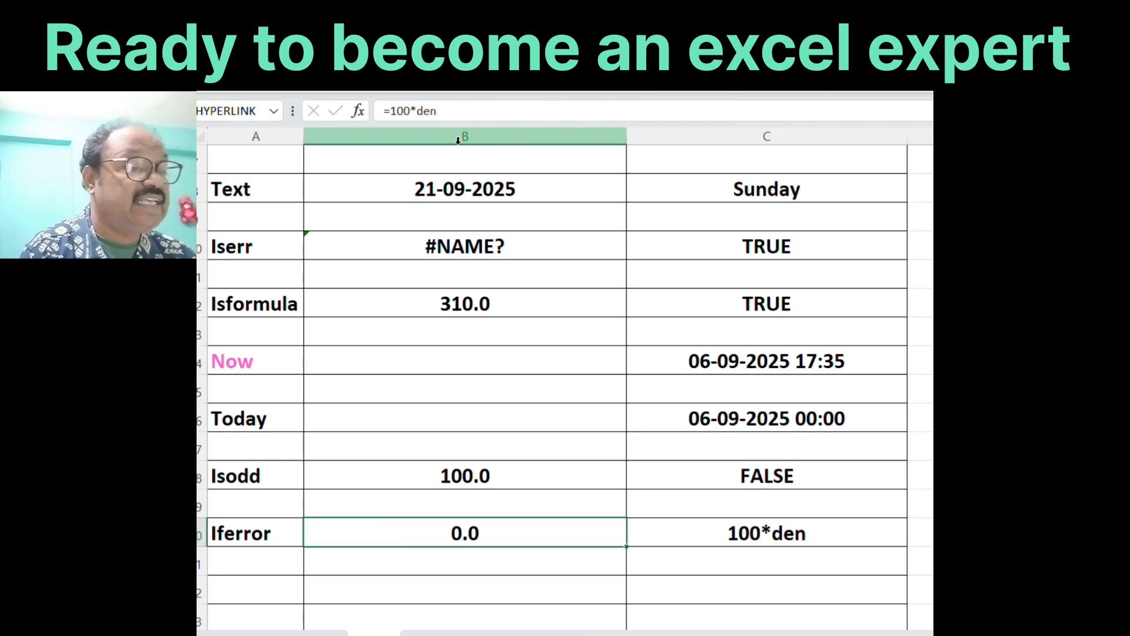
Confirm the =100*den entry in B20 and inspect the IFERROR cell C20
key(Return)
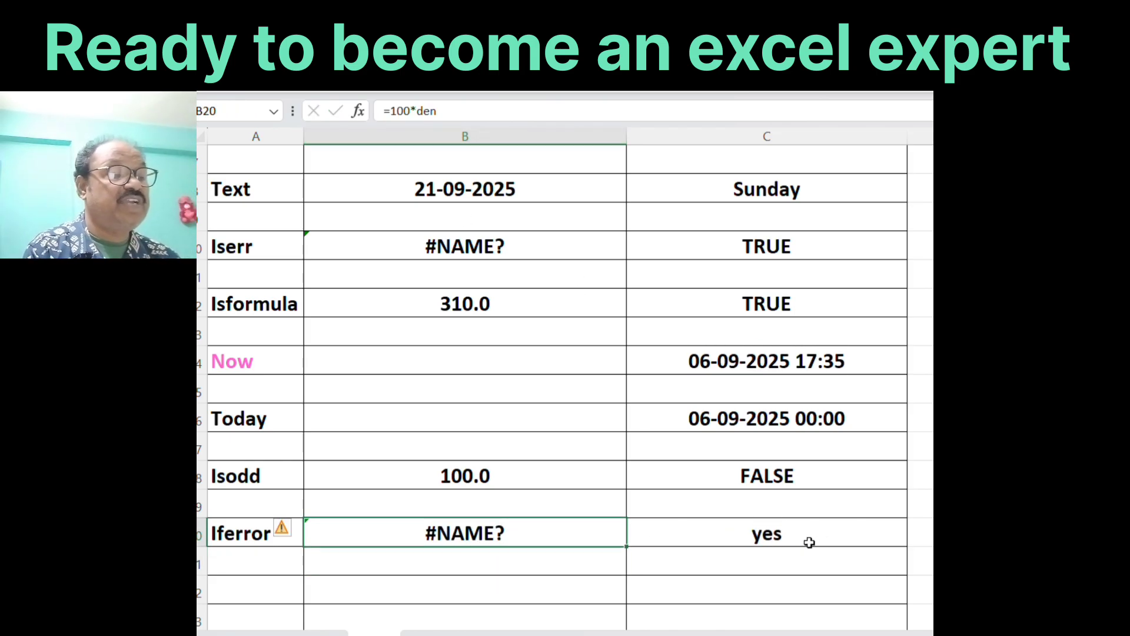
click(807, 537)
scroll(810, 532, down, 2)
scroll(810, 528, up, 4)
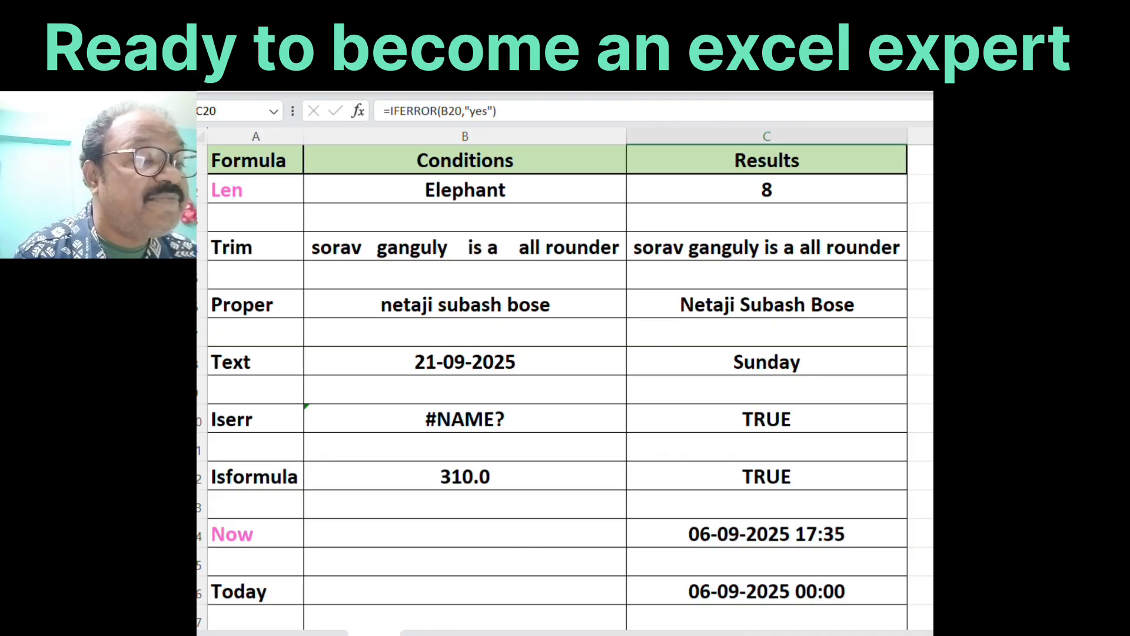
Open the sheet listing the 15 functions and look up the Iferror entry in the list
click(314, 634)
scroll(347, 492, down, 1)
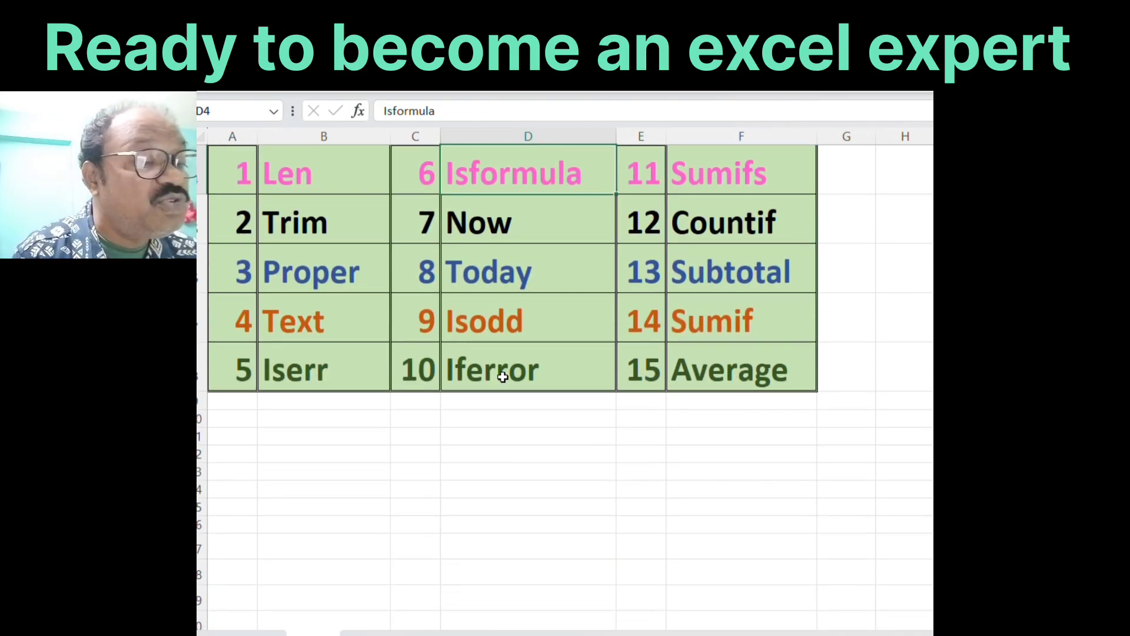
click(503, 377)
scroll(827, 393, up, 1)
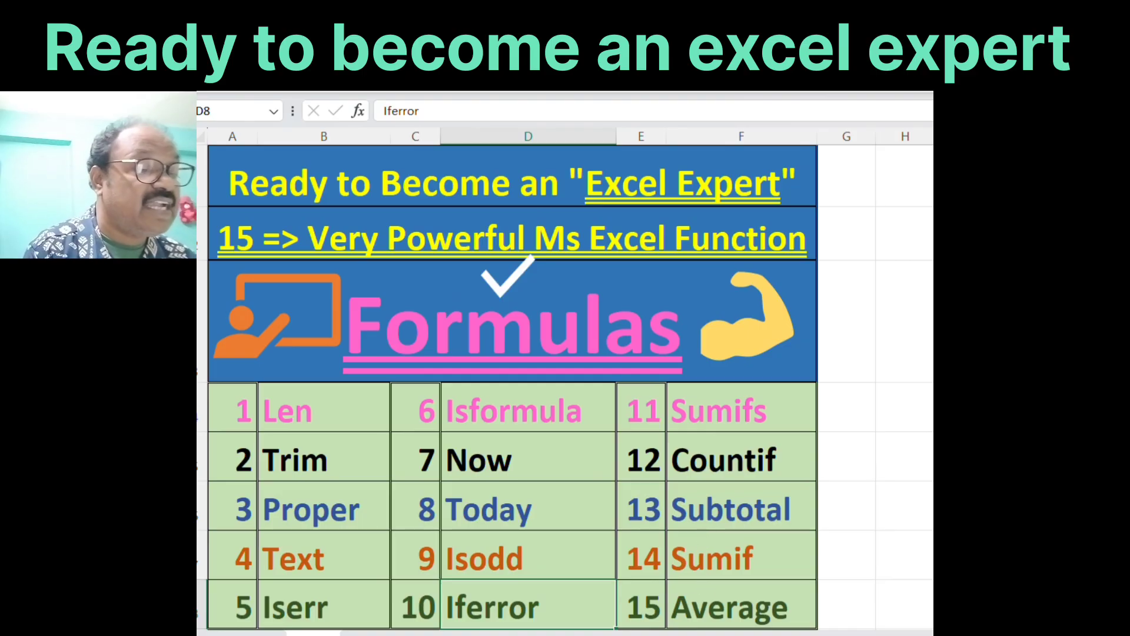
Switch to the practice sheet with the Sumifs row and the Number-1 and Number-2 table, and select criteria cell B2
click(439, 632)
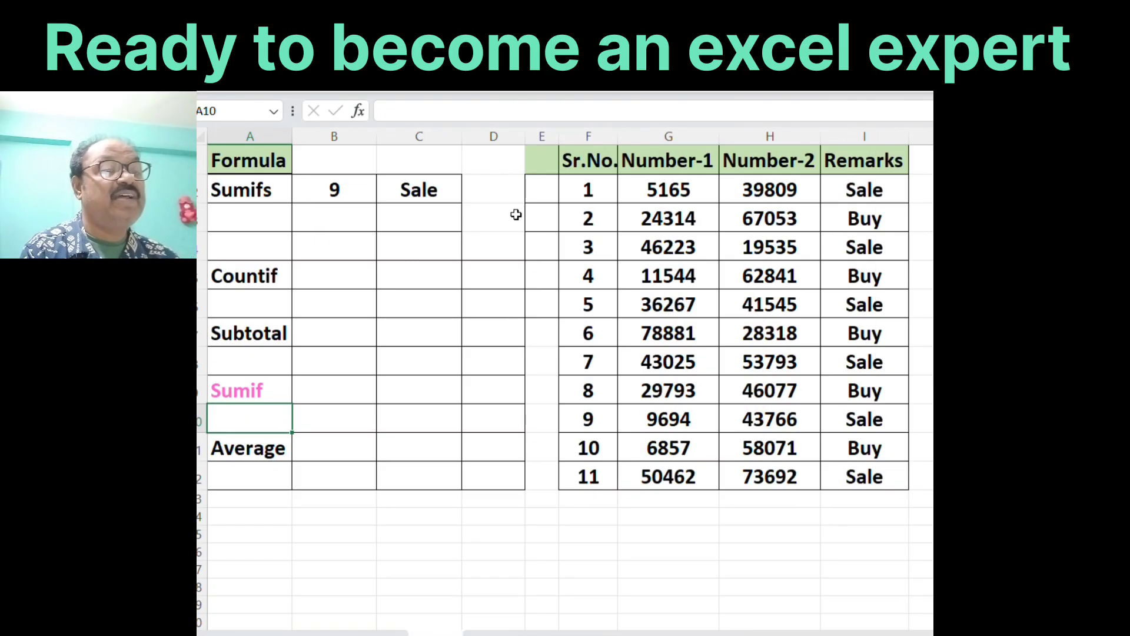
click(254, 190)
click(361, 182)
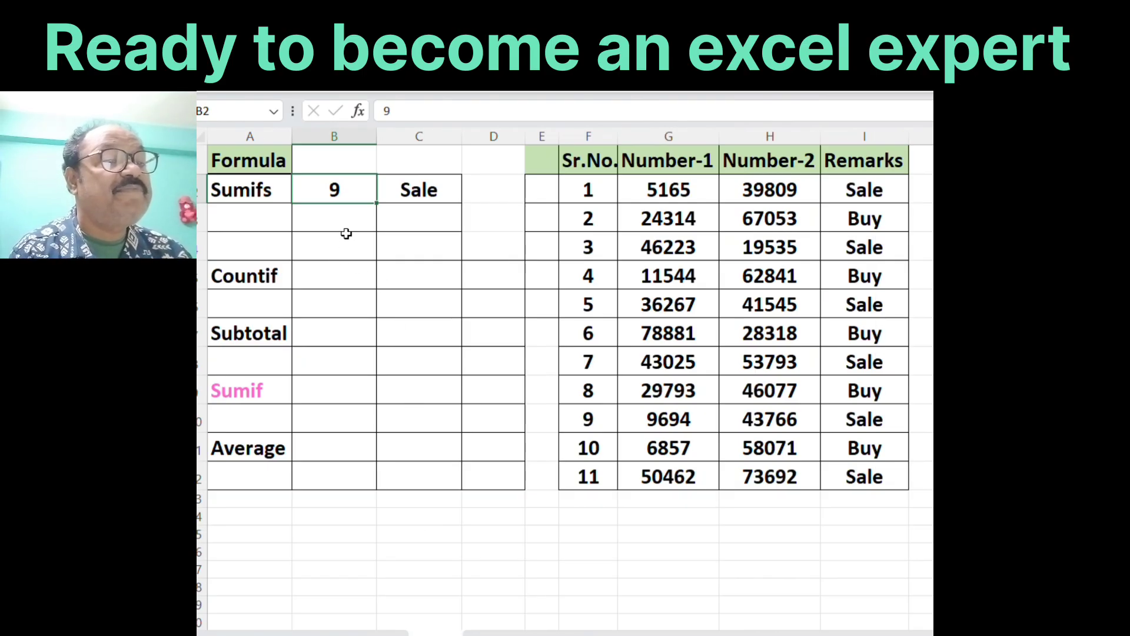
Start a SUMIFS formula in B3 with the Number-2 values H2:H12 as the sum range
click(344, 217)
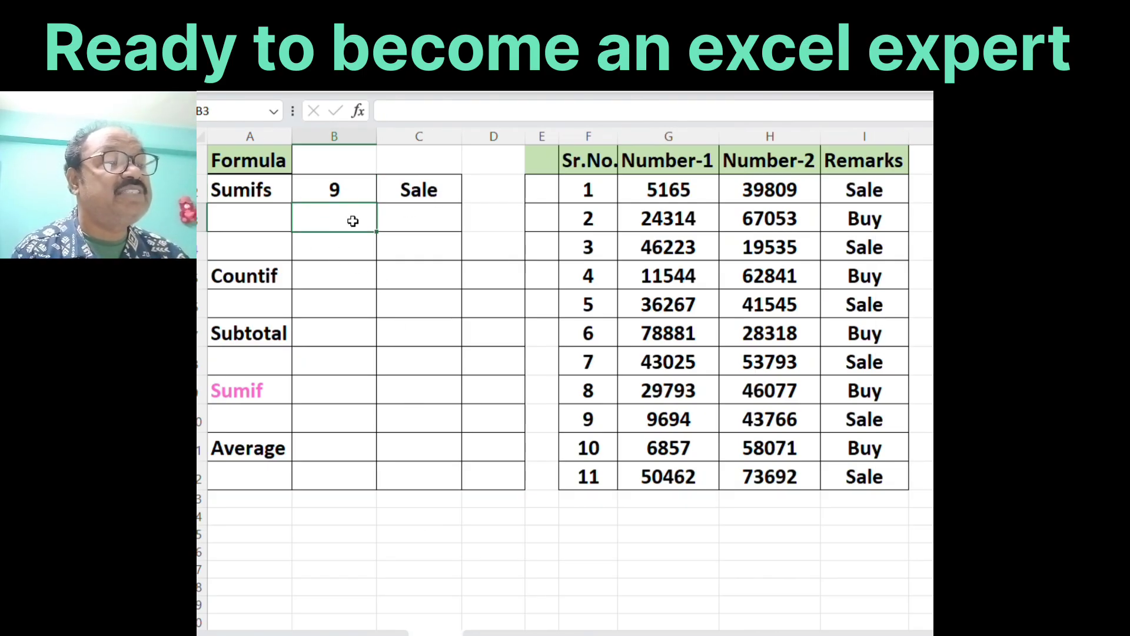
text(=su)
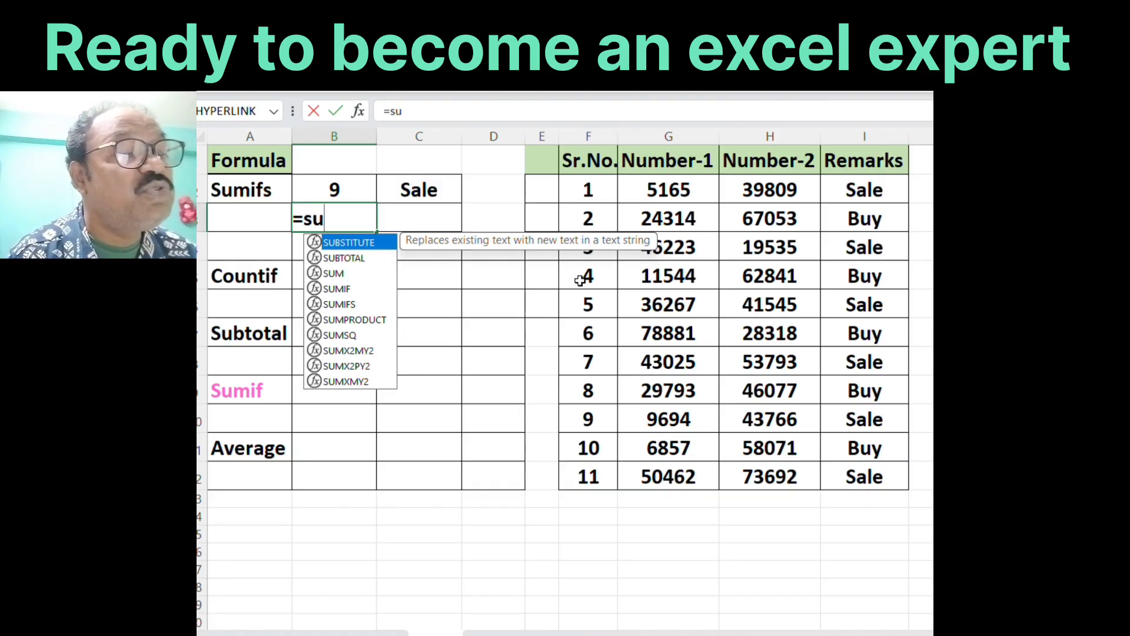
click(343, 304)
double_click(343, 304)
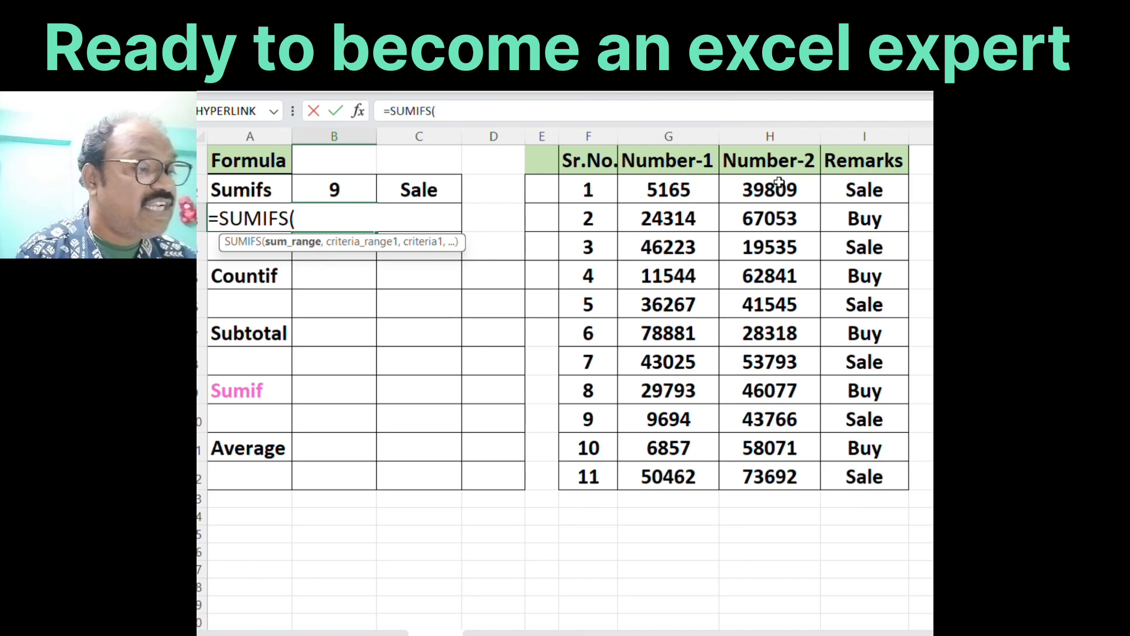
drag(779, 182, 785, 465)
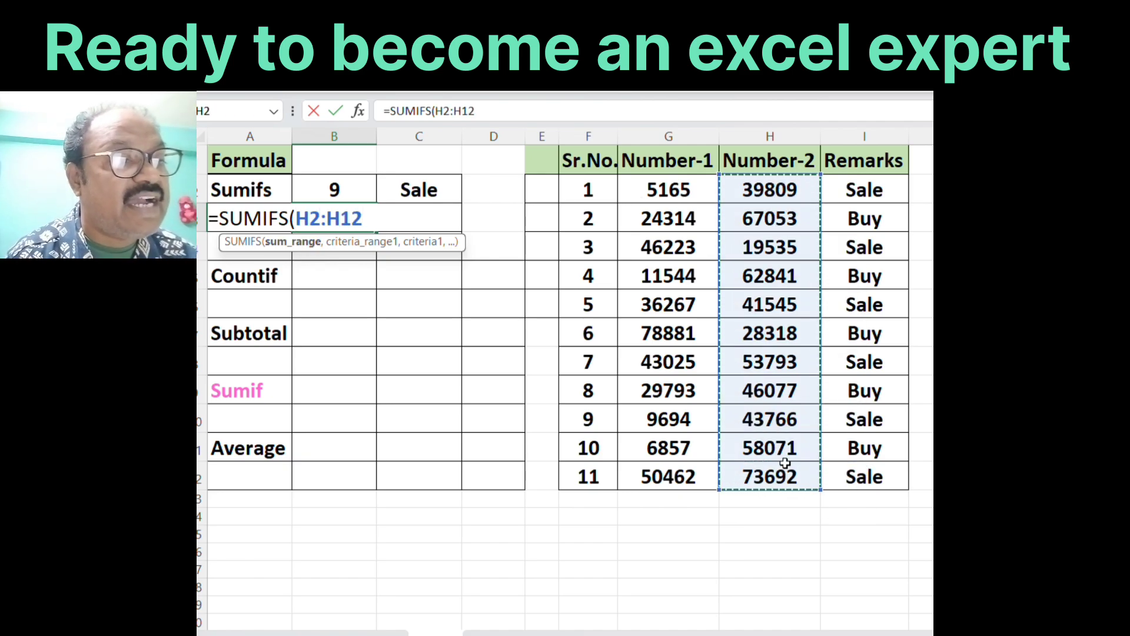
text(,)
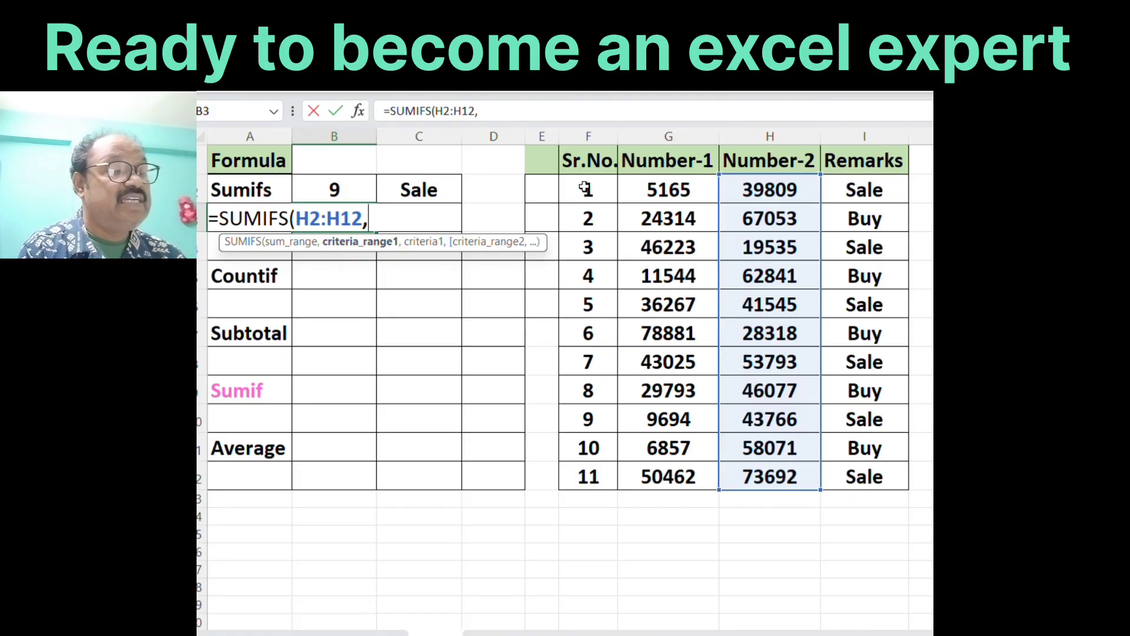
Complete the SUMIFS formula in B3 with criteria range F2:F12 matching B2 and criteria range I2:I12 matching C2
drag(585, 187, 585, 474)
text(,)
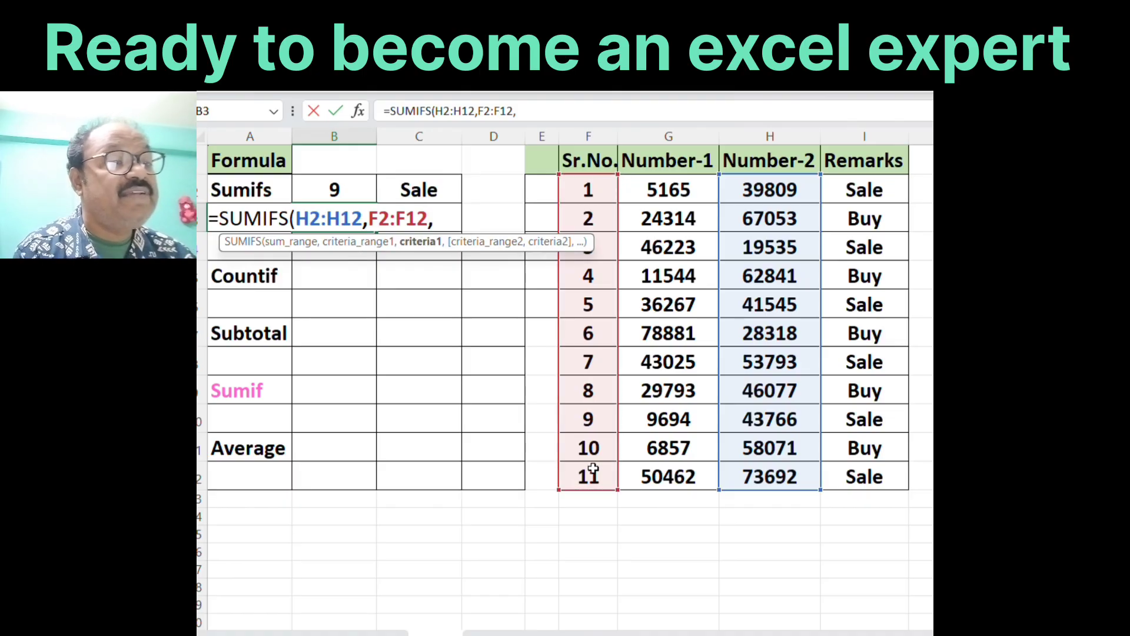
click(338, 189)
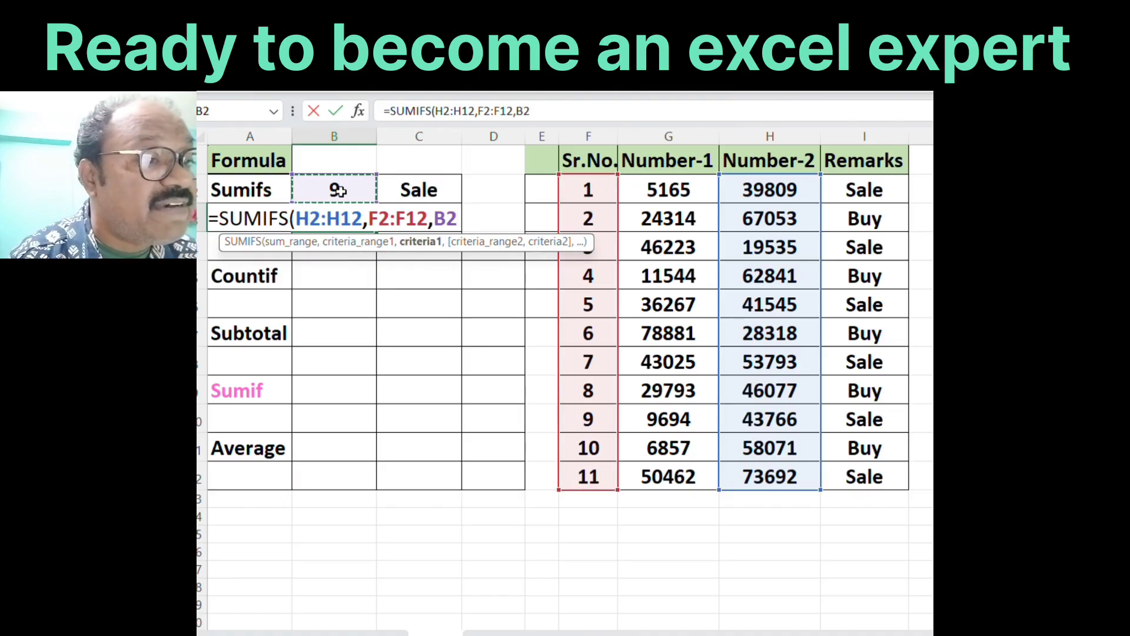
text(,)
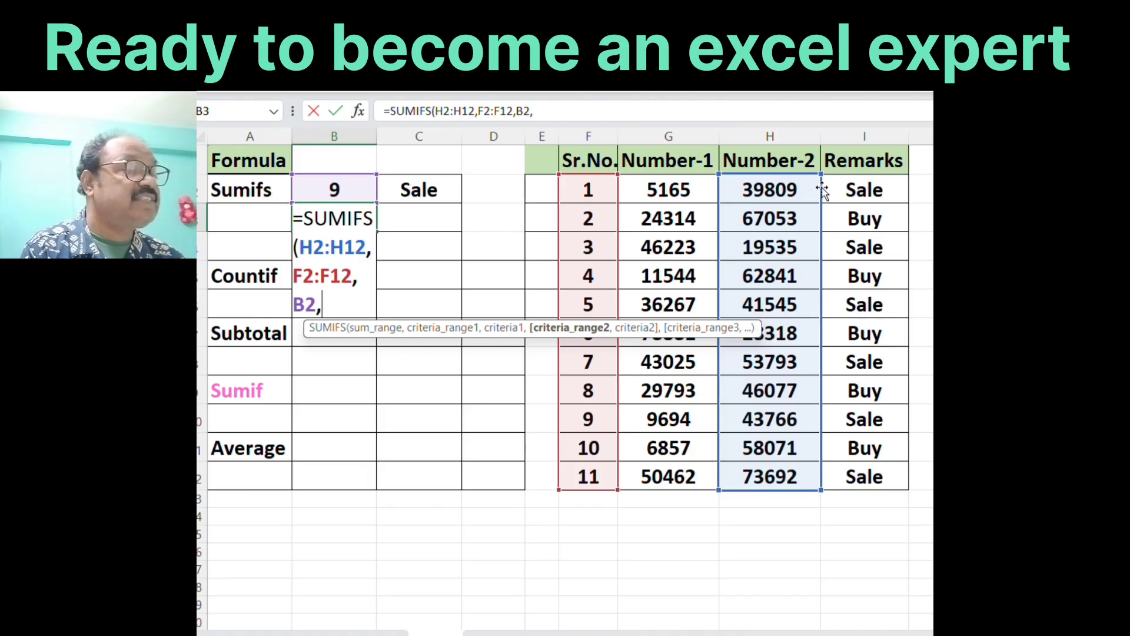
drag(864, 190, 861, 460)
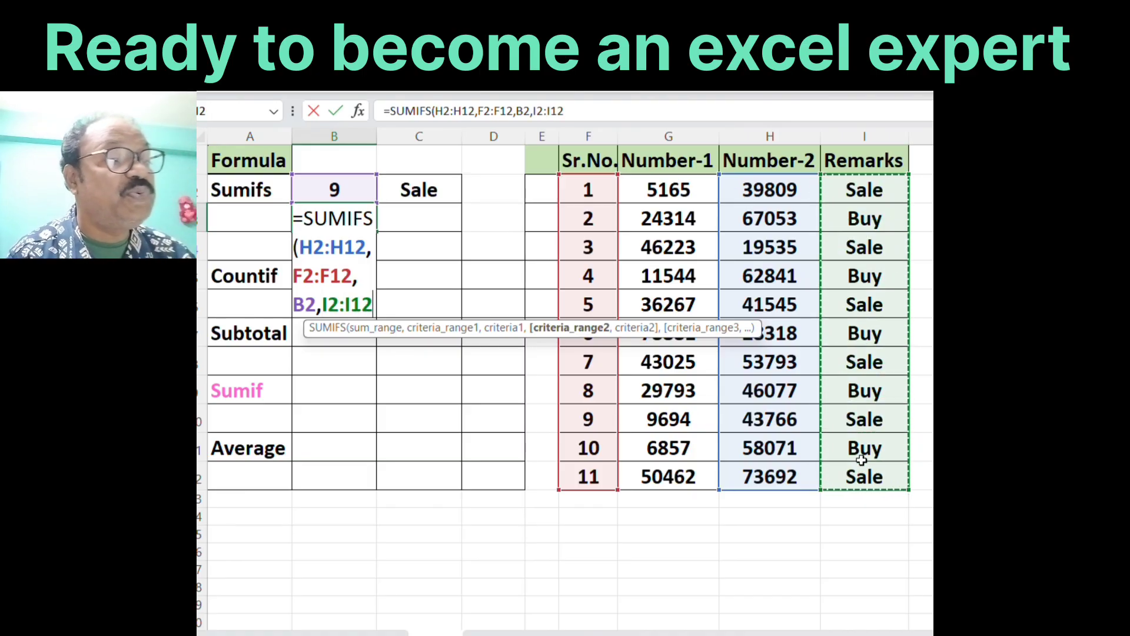
text(,)
click(429, 188)
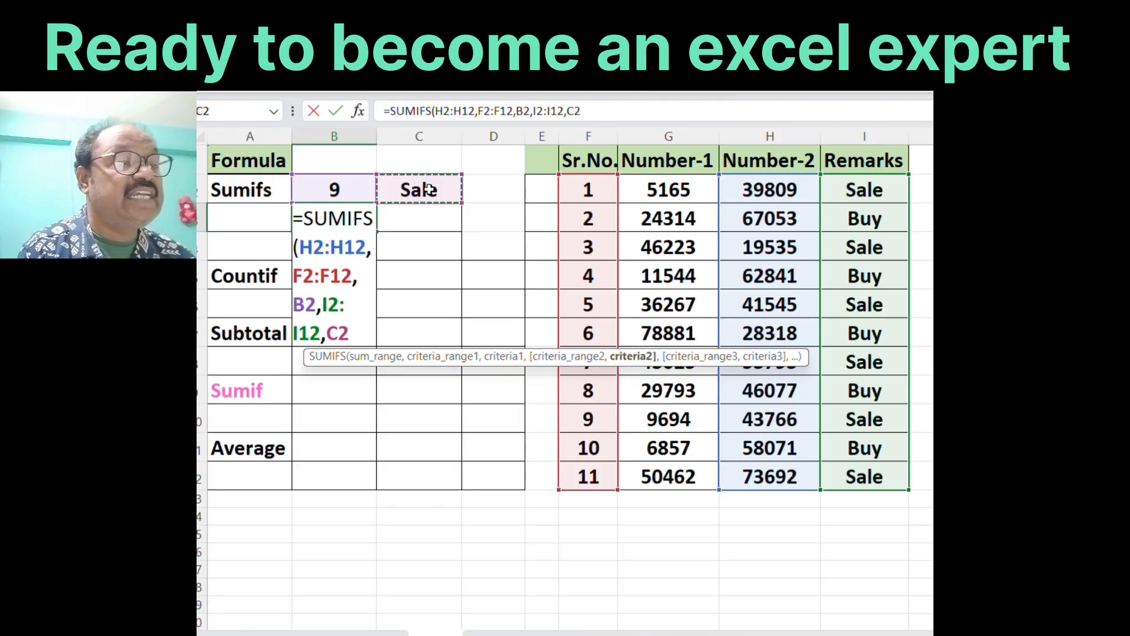
text())
key(Return)
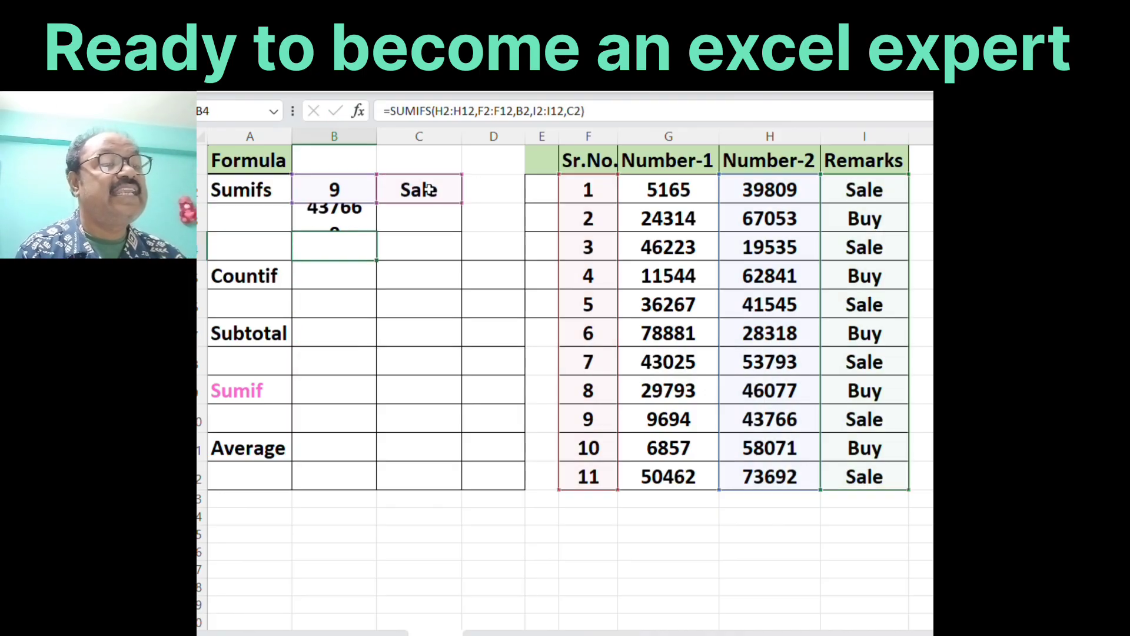
Compare the SUMIFS cell B3 with the Number-2 value and Remarks of the Sr.No. 9 row
click(329, 217)
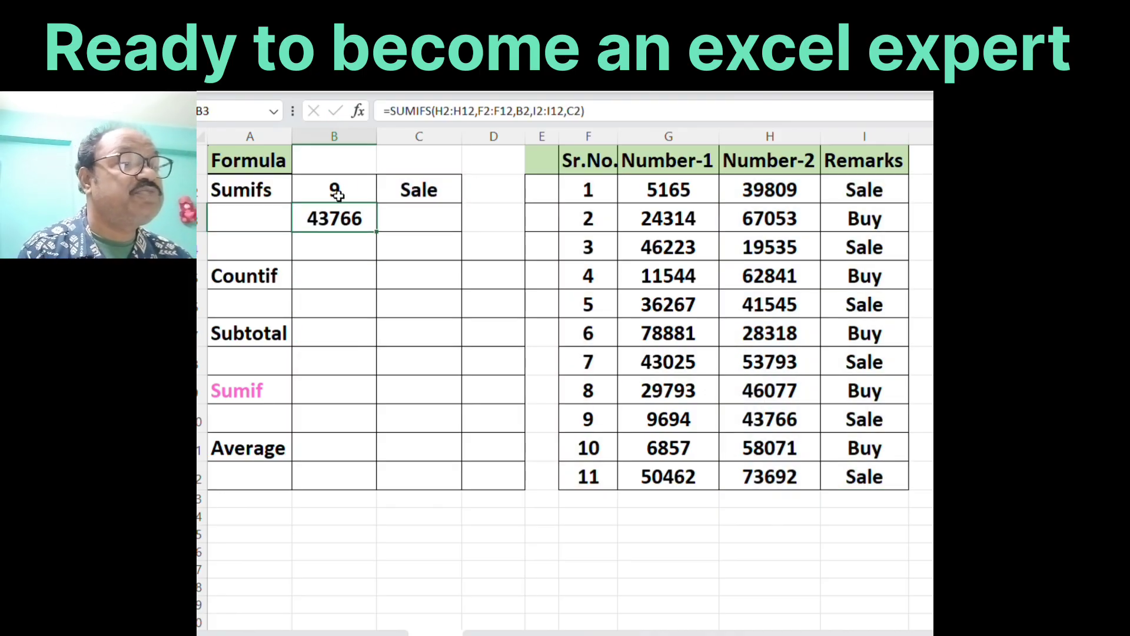
click(595, 419)
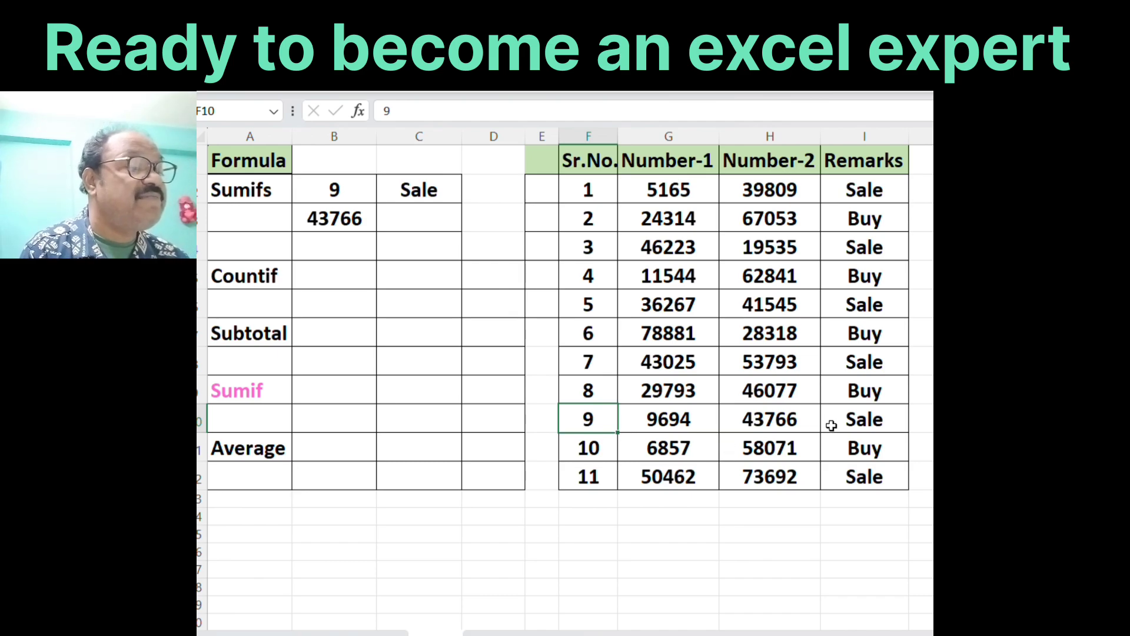
click(875, 416)
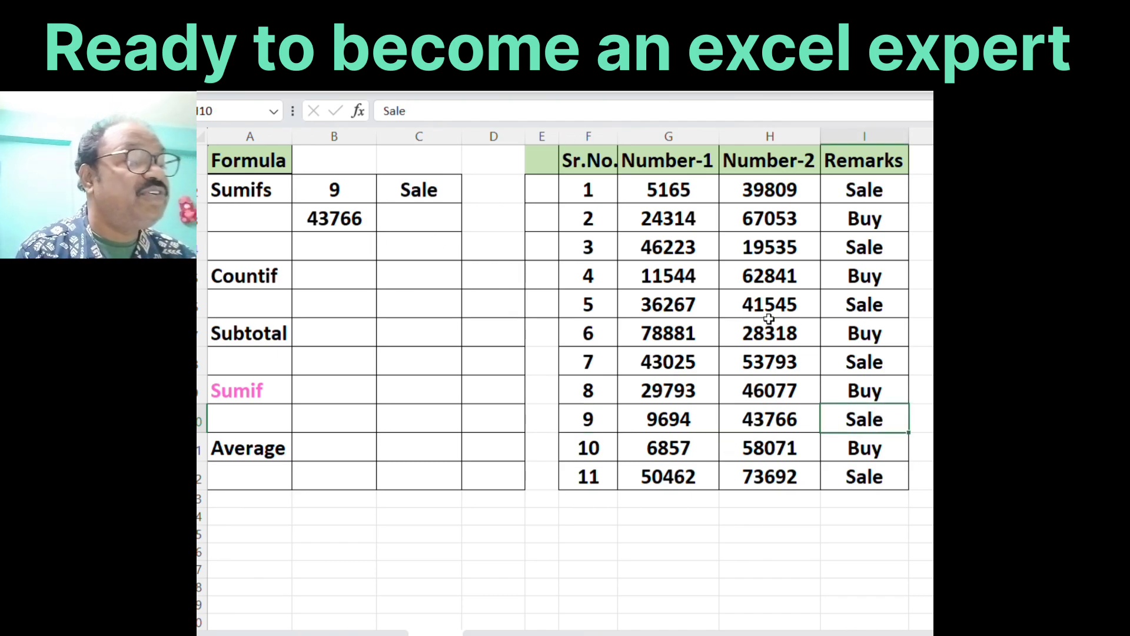
click(768, 419)
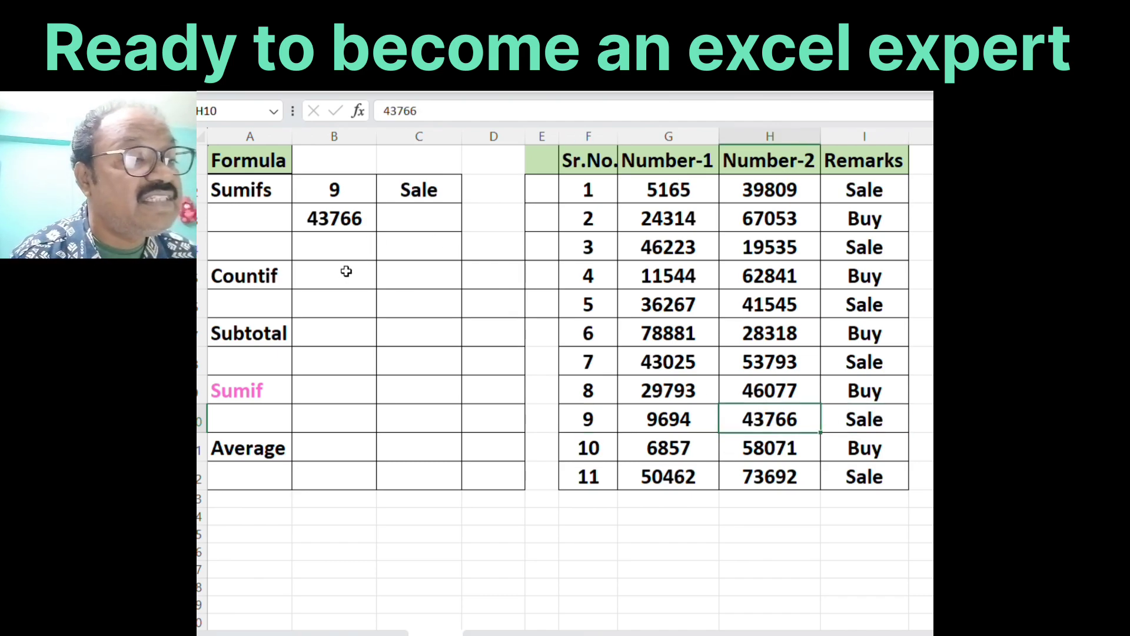
click(335, 220)
click(795, 417)
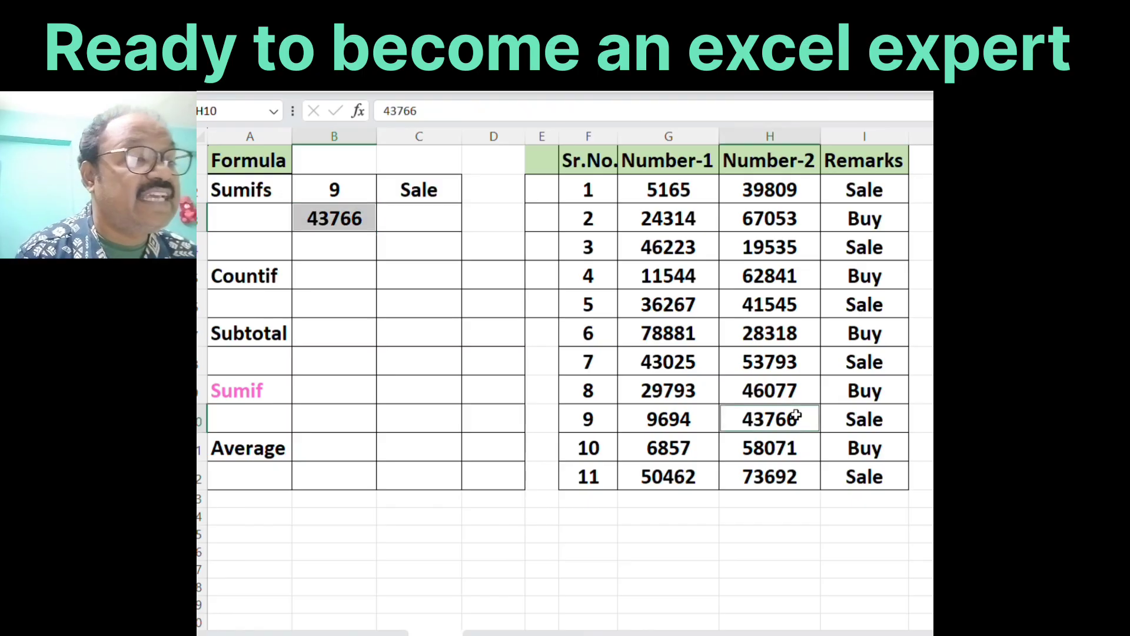
Enter the formula =COUNTIF(G2:G12,">3100") in cell B5 of the Countif row
click(331, 274)
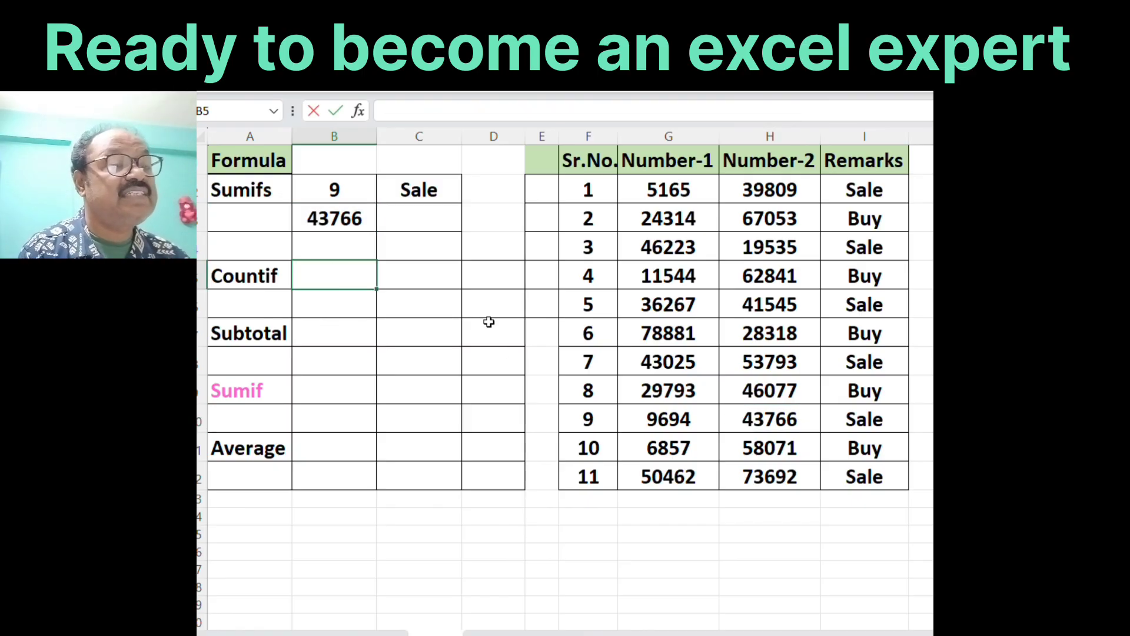
text(=coun)
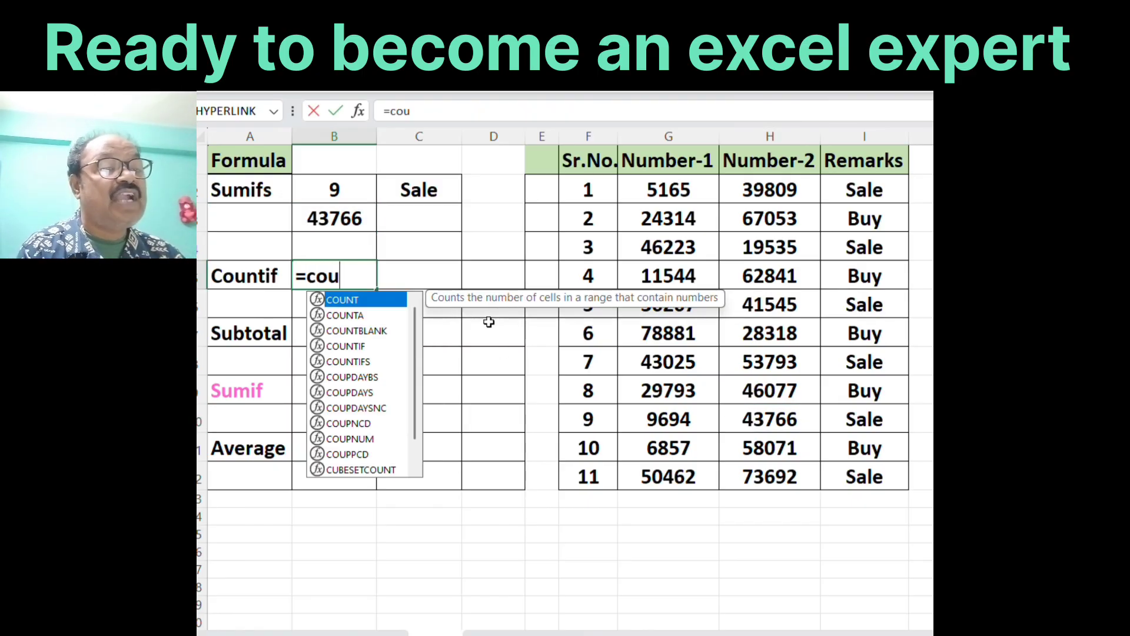
double_click(358, 346)
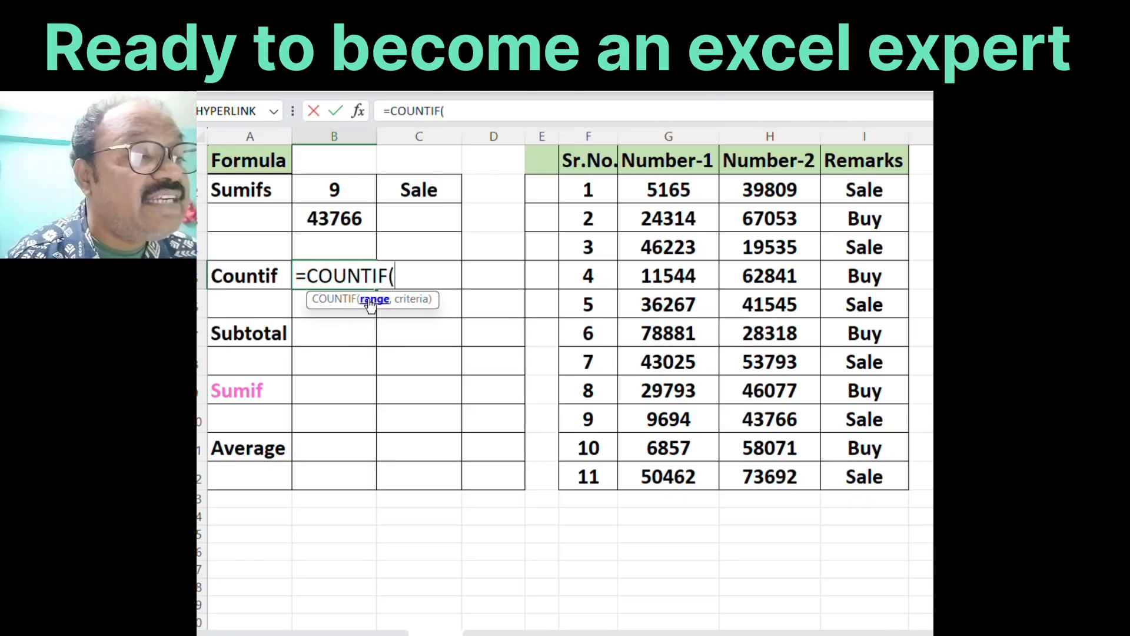
click(677, 189)
drag(677, 189, 685, 461)
text(,">)
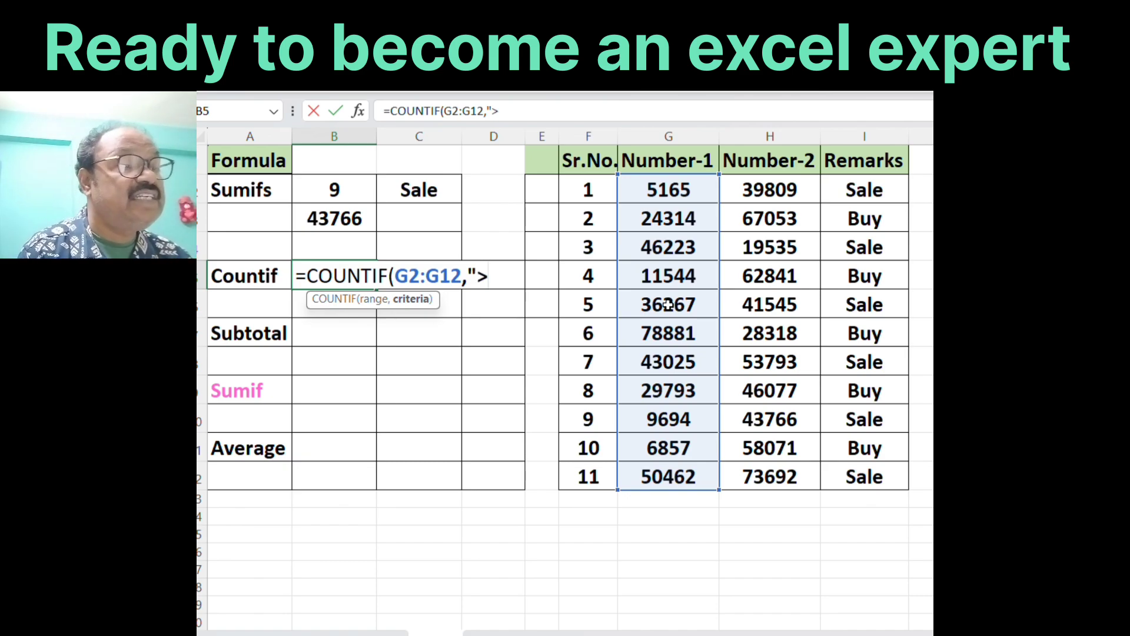
text(3)
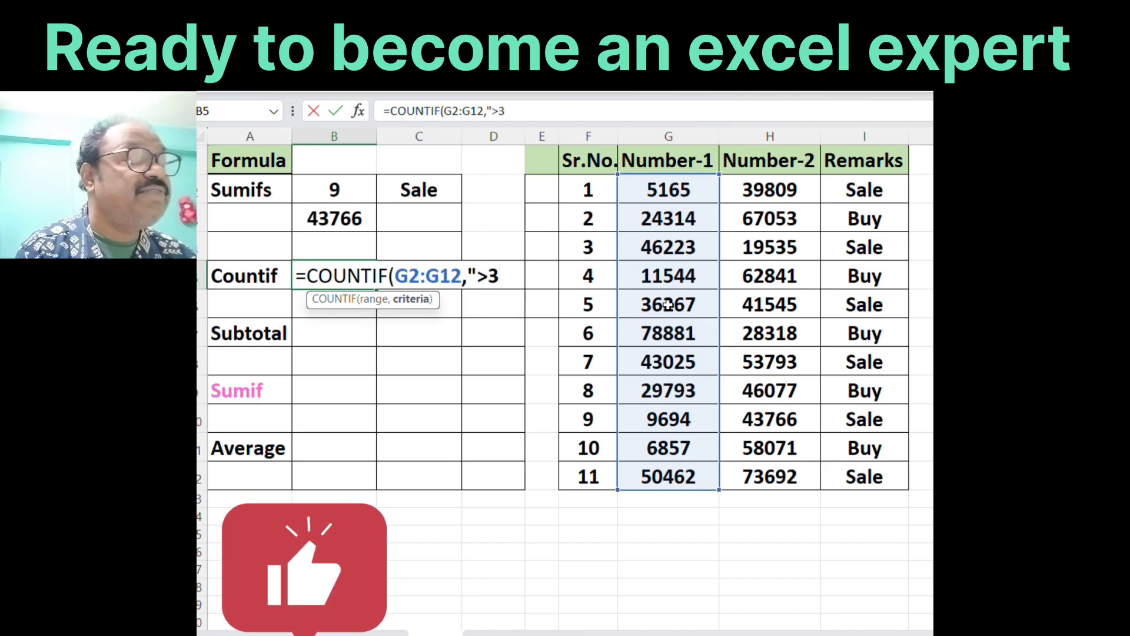
text(100)
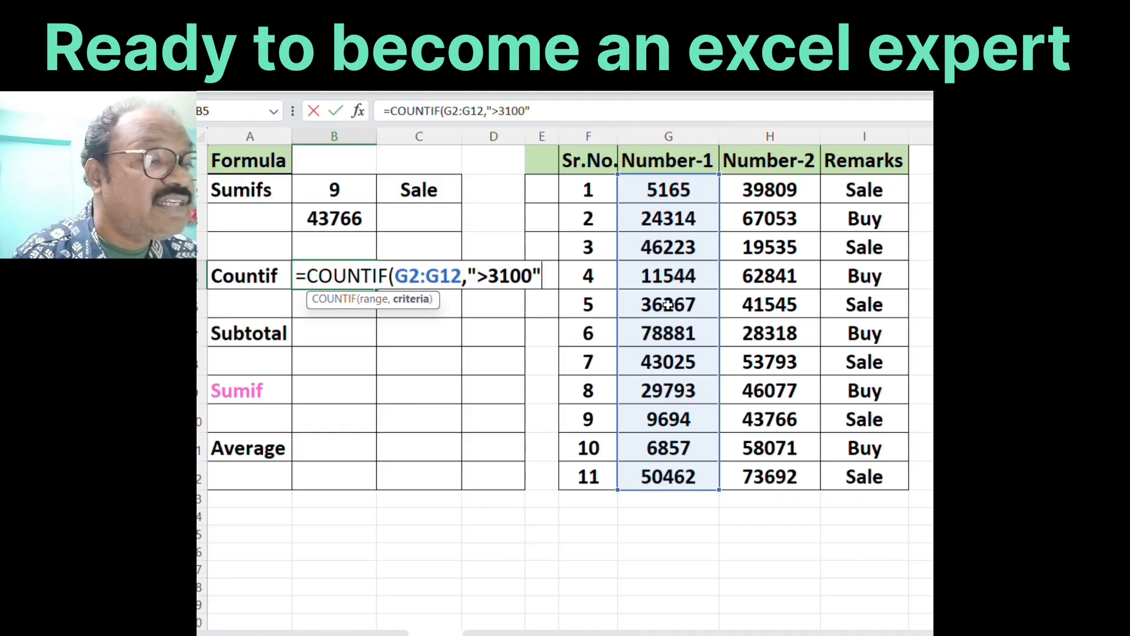
text("))
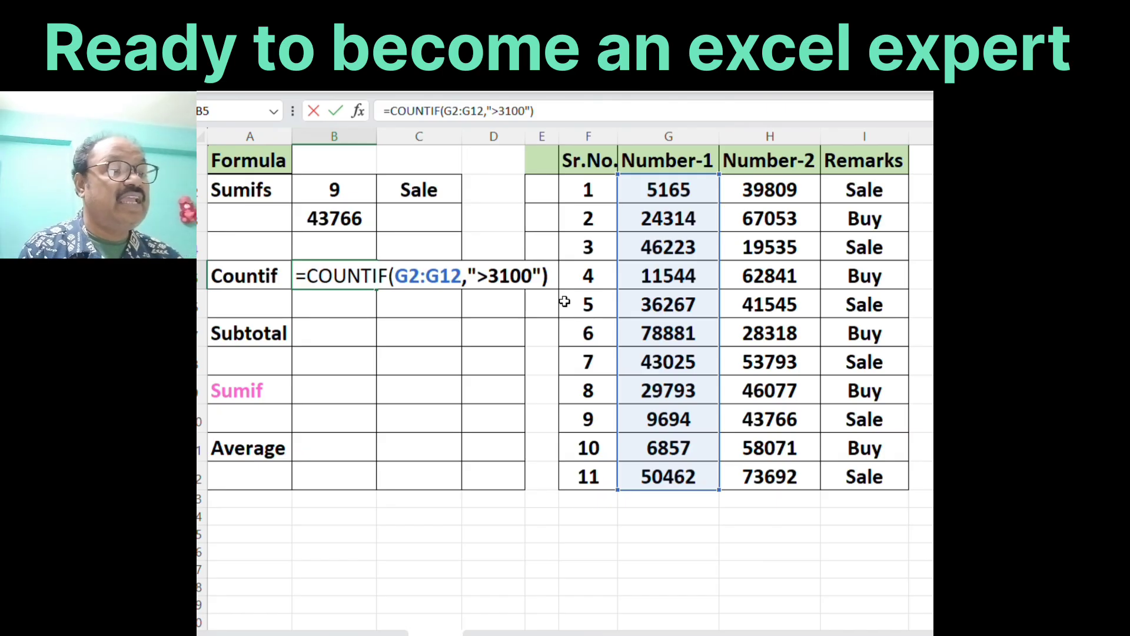
key(Return)
Check the COUNTIF cell B5 against individual values in the Number-1 column
click(339, 275)
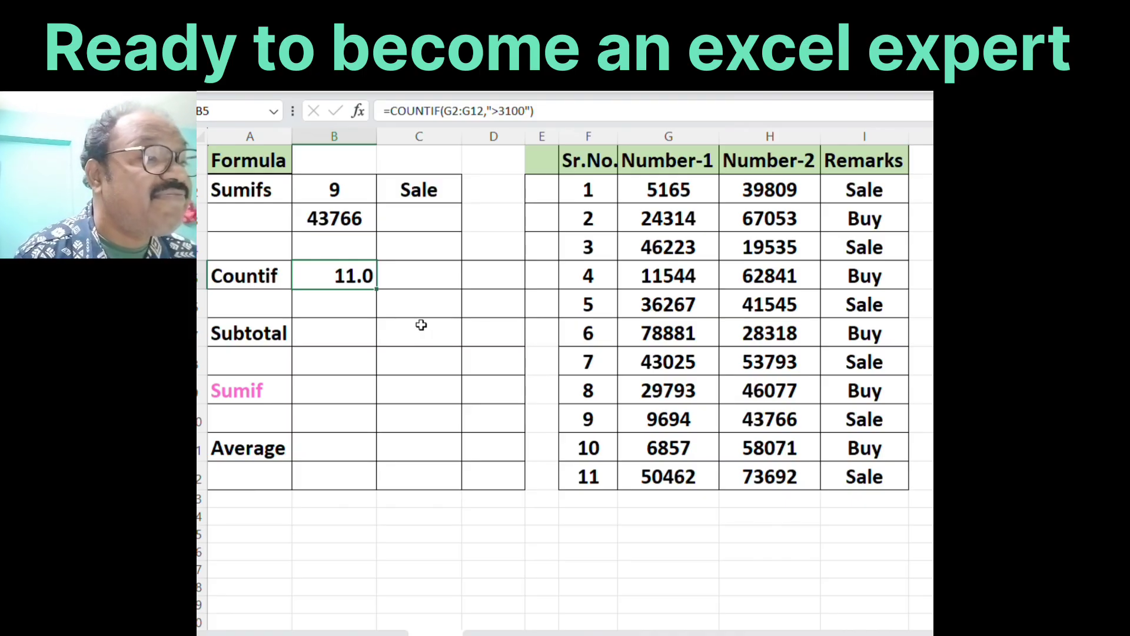
click(665, 304)
click(678, 247)
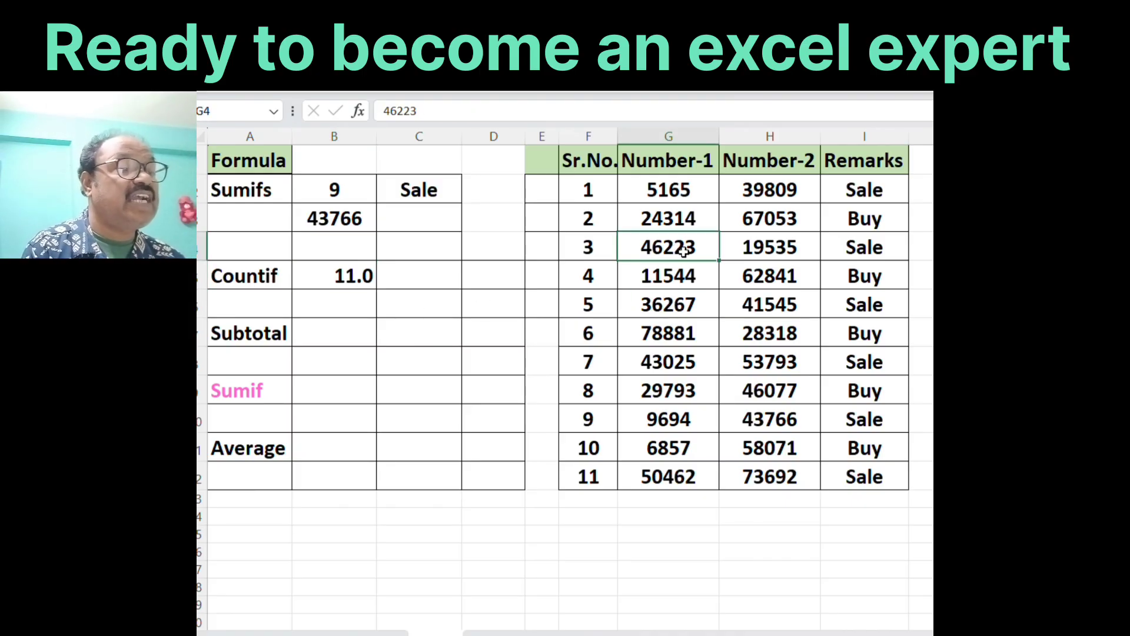
click(691, 303)
click(692, 336)
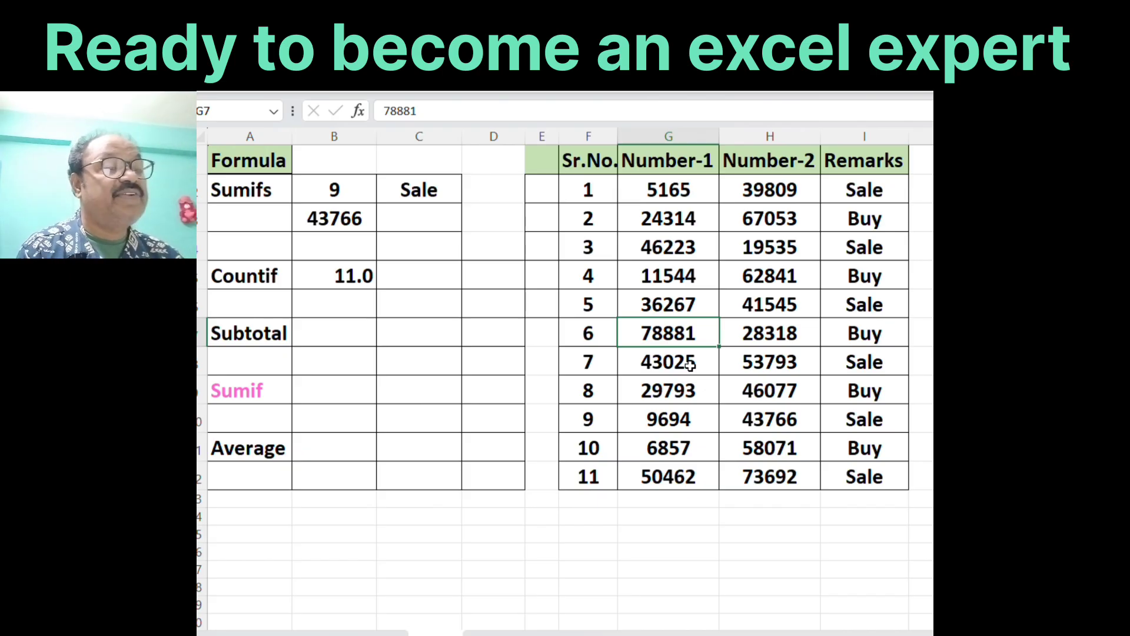
click(689, 364)
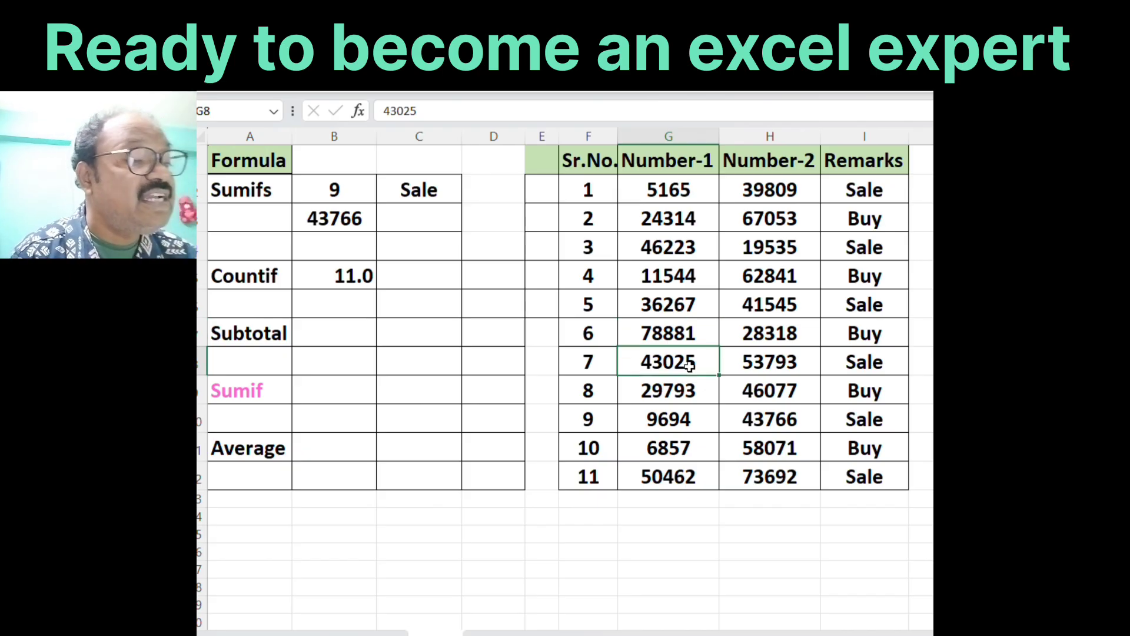
click(692, 471)
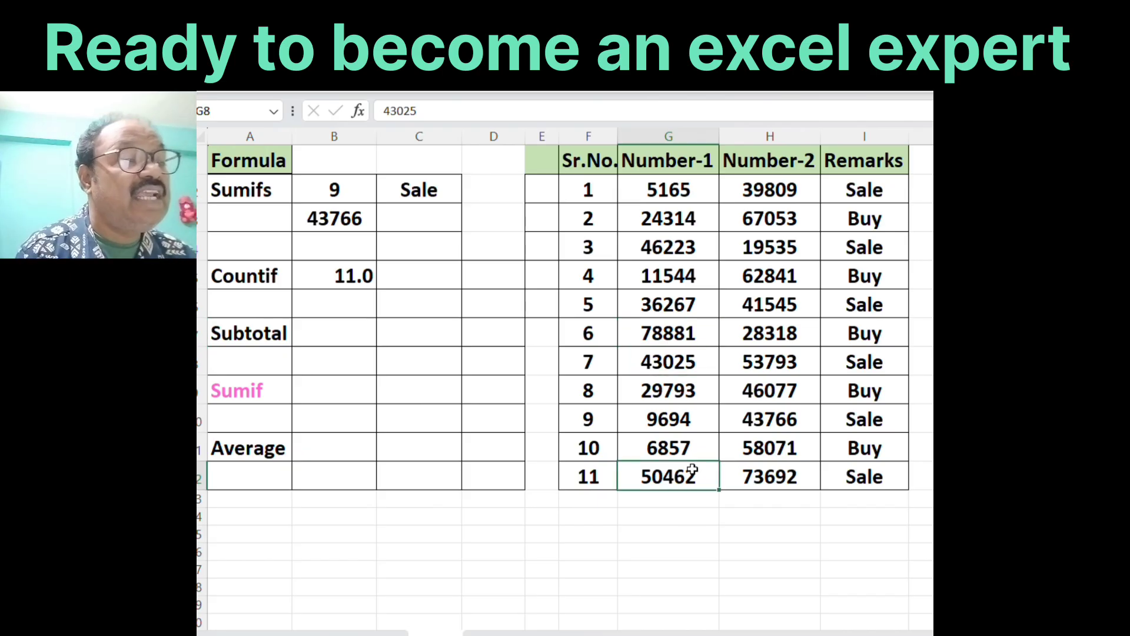
click(340, 268)
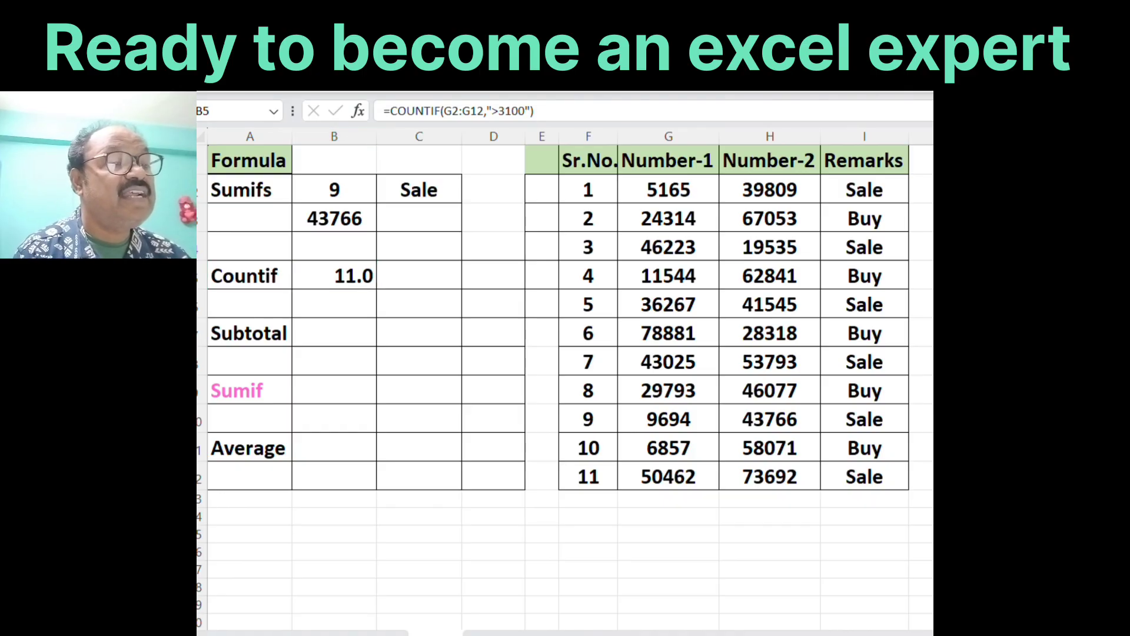
Clear the range and criteria arguments from the COUNTIF formula in cell B5
click(494, 110)
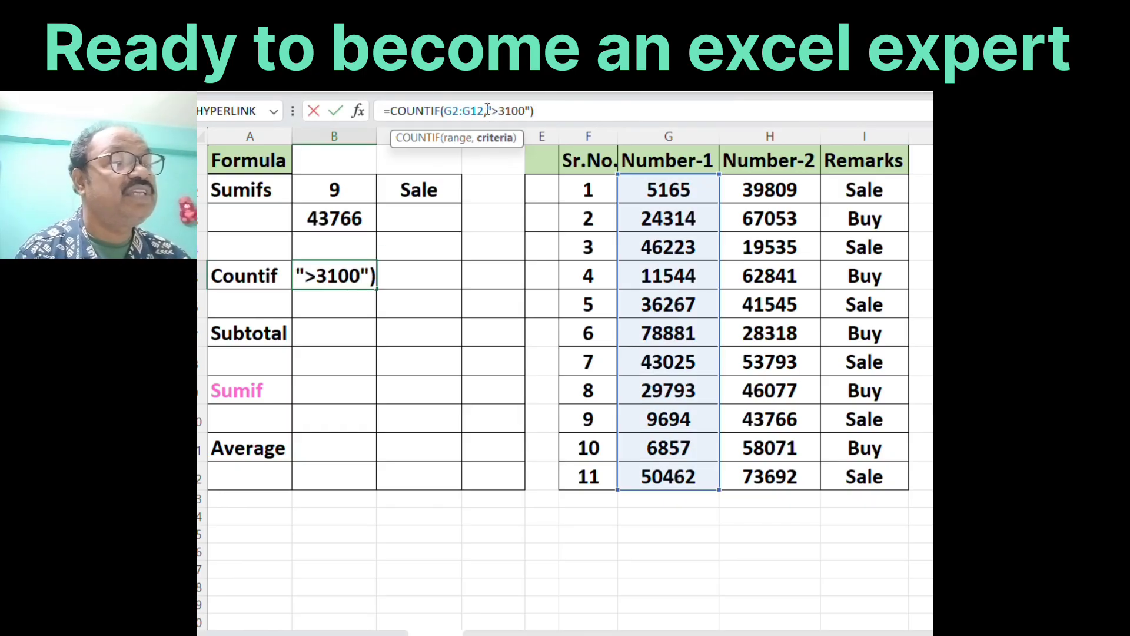
drag(487, 110, 534, 111)
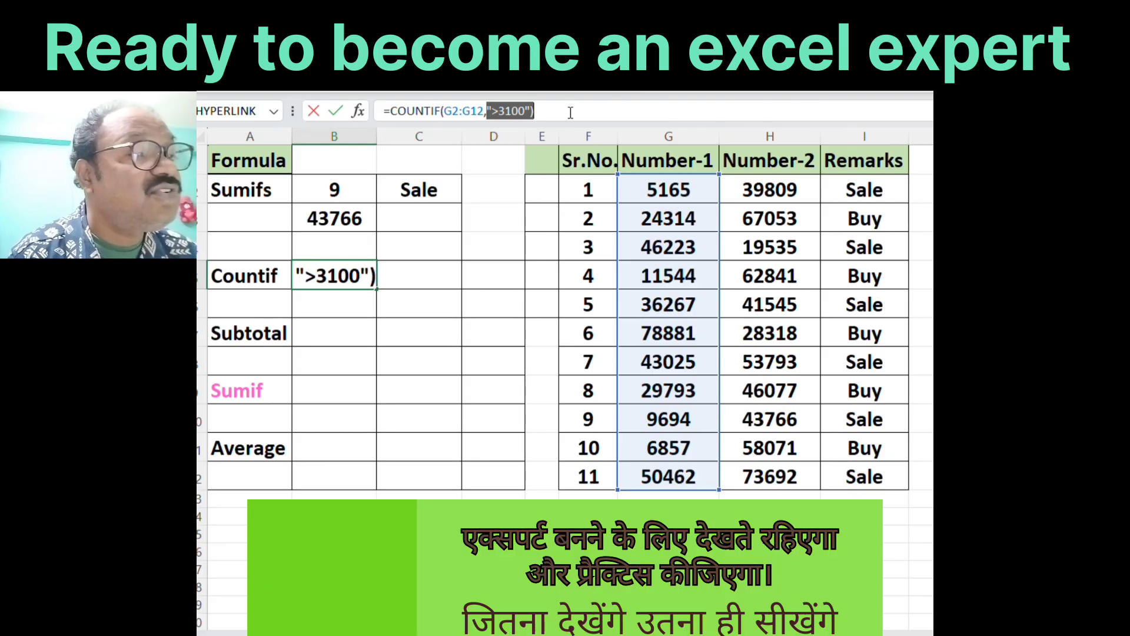
click(570, 112)
key(BackSpace)
key(BackSpace)
key(BackSpace)
key(BackSpace)
key(BackSpace)
key(BackSpace)
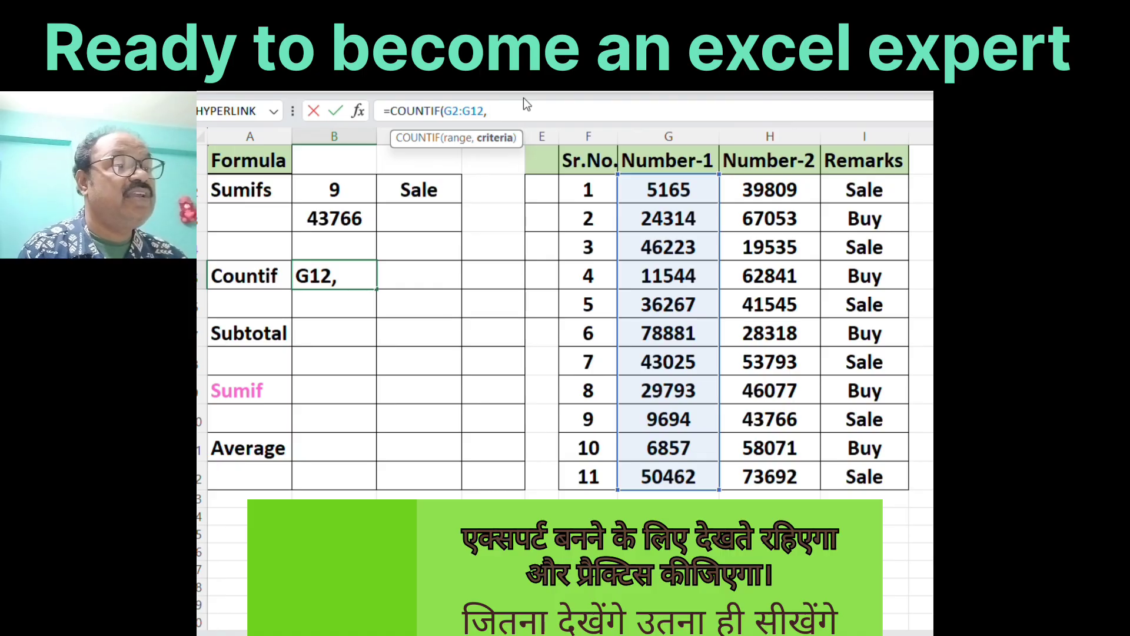
key(BackSpace)
key(BackSpace)
key(BackSpace)
key(BackSpace)
key(BackSpace)
key(BackSpace)
key(BackSpace)
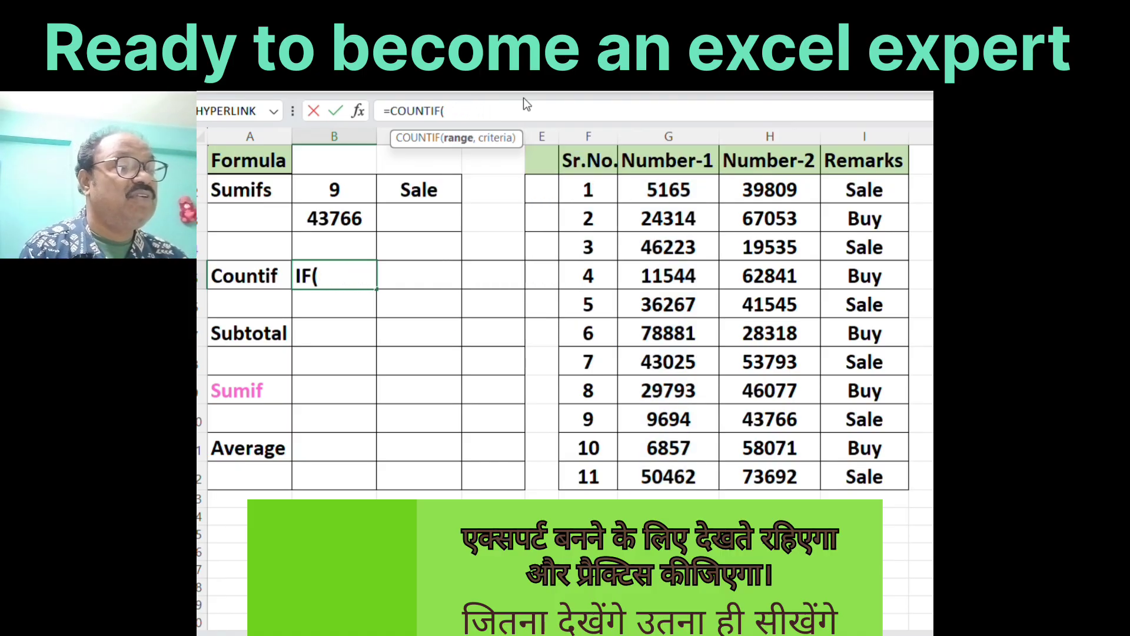
Complete the COUNTIF formula in B5 with range F2:F12 and criterion 5, and compare it with the Sr.No. column
drag(587, 187, 587, 471)
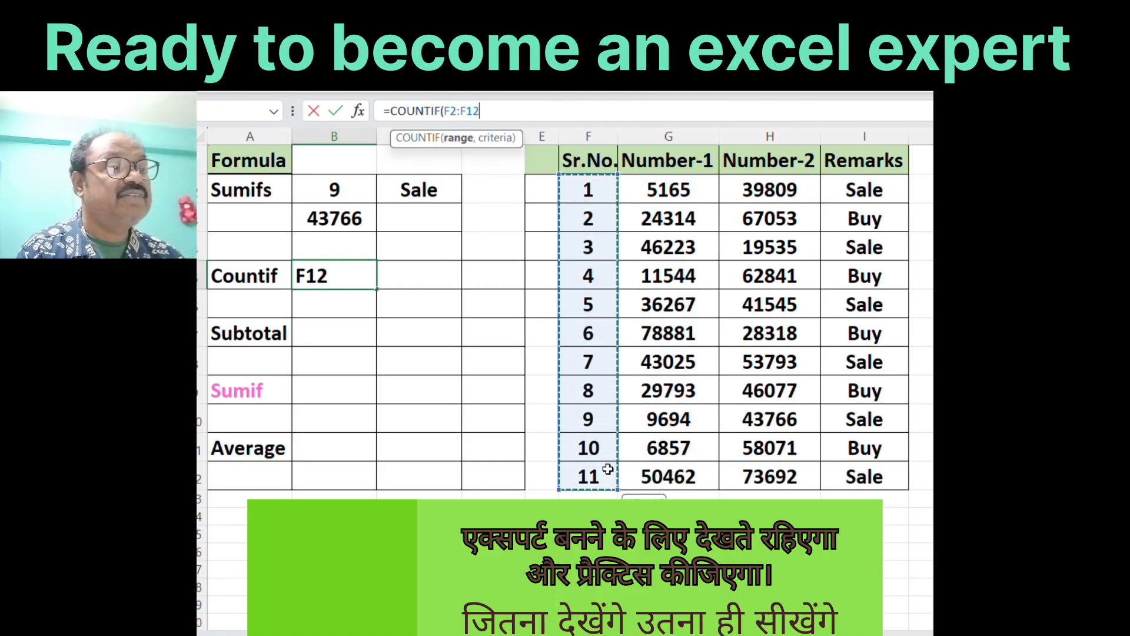
text(,)
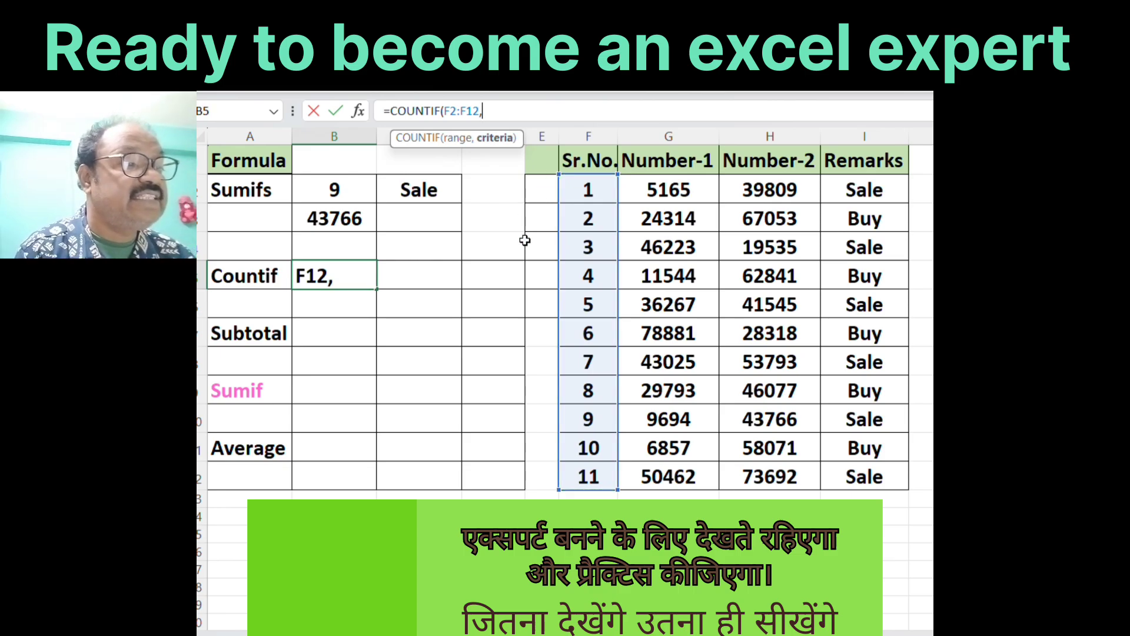
text(5)
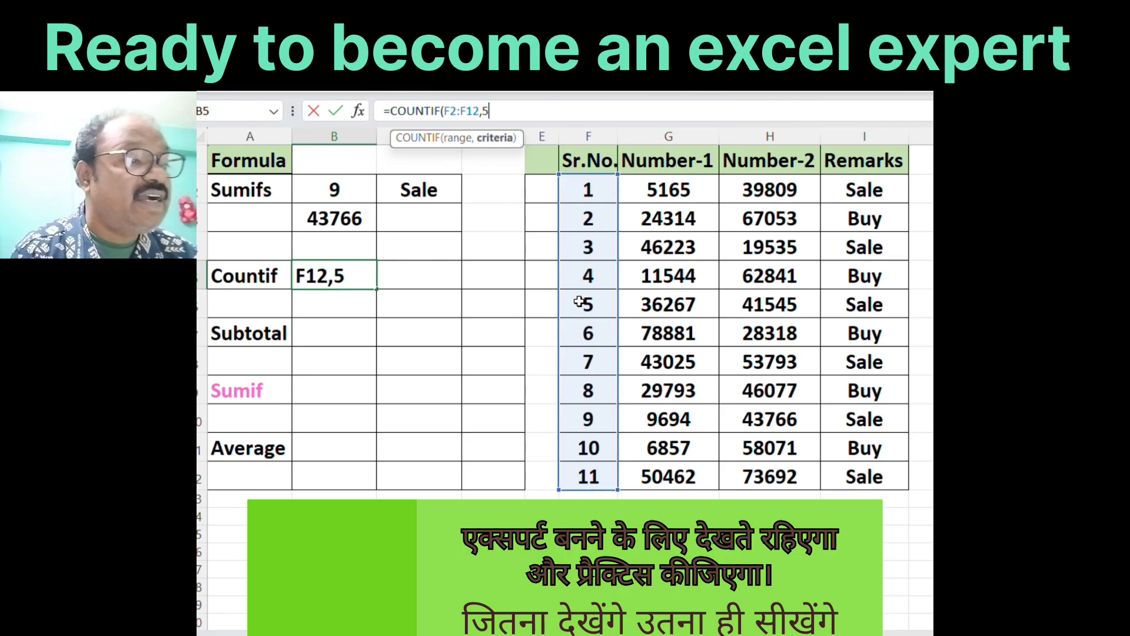
text())
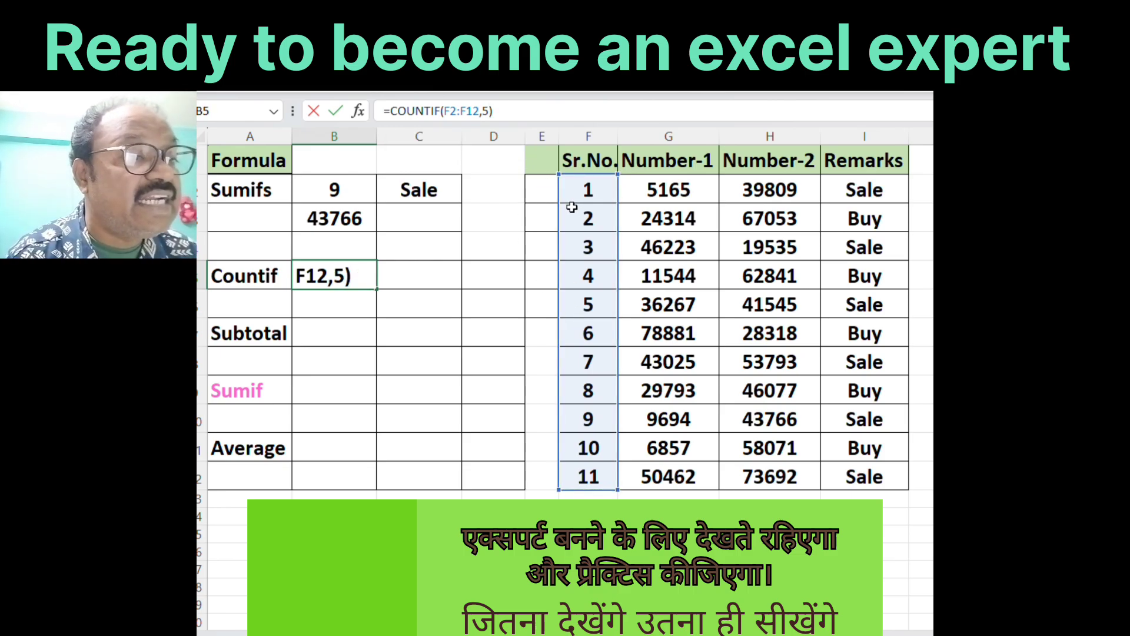
key(Return)
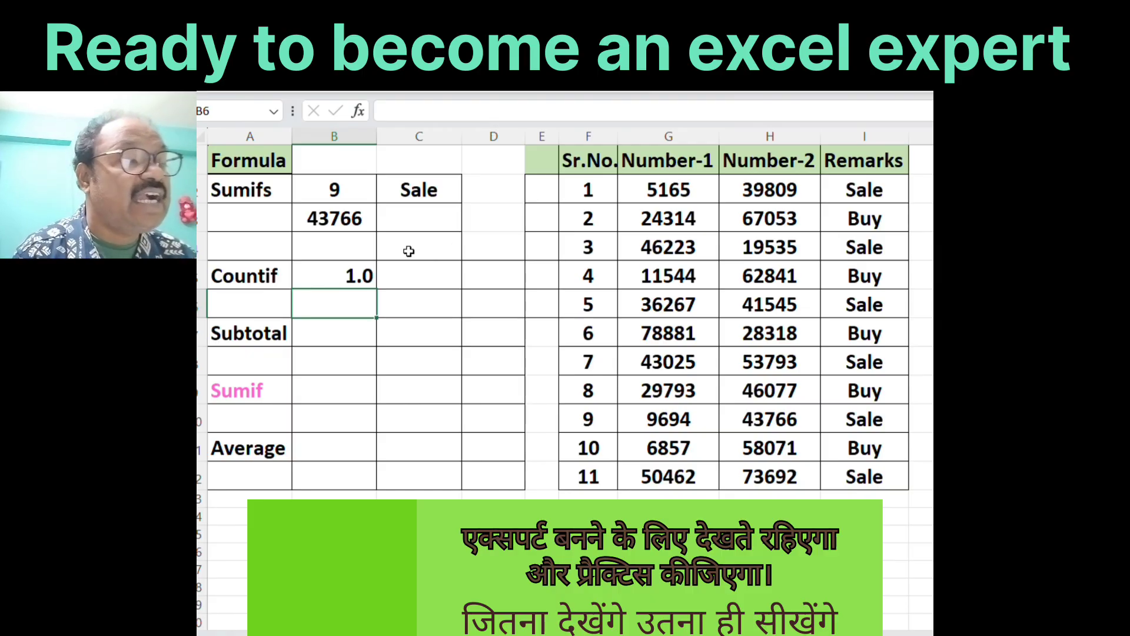
click(296, 271)
click(586, 299)
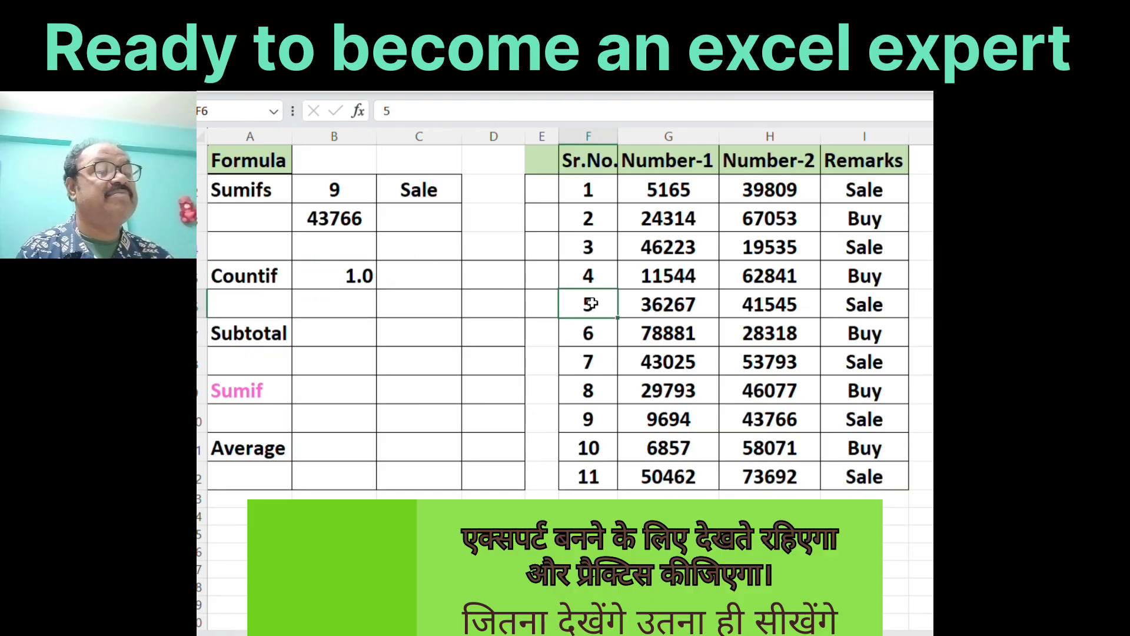
Change the criterion of the COUNTIF formula in B5 to 1
click(349, 274)
click(484, 111)
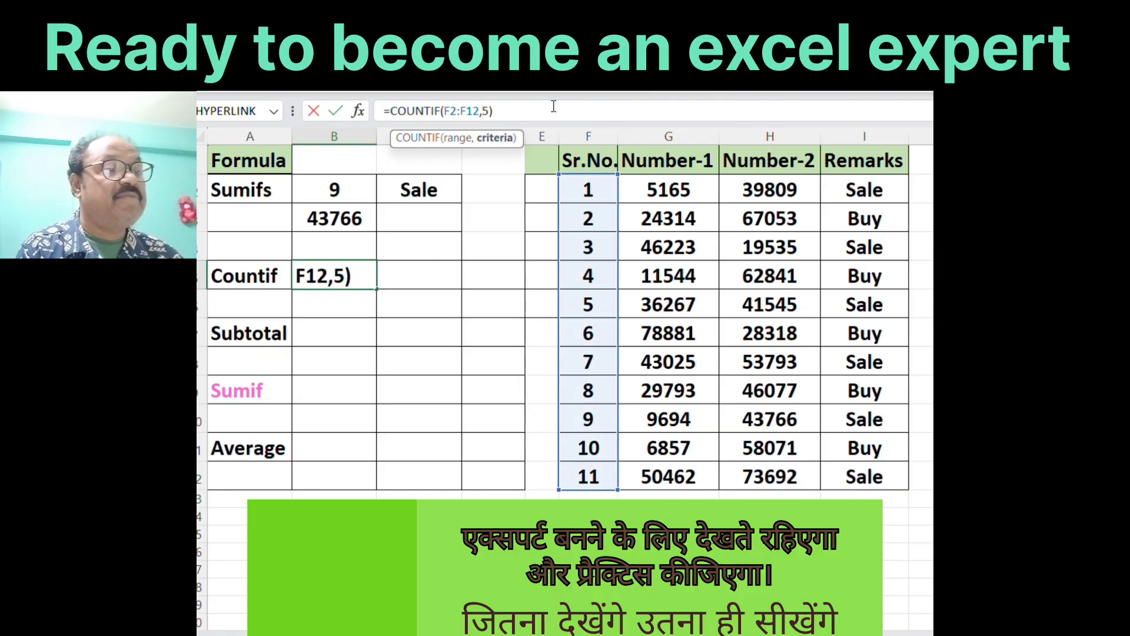
key(Delete)
text(1)
key(Return)
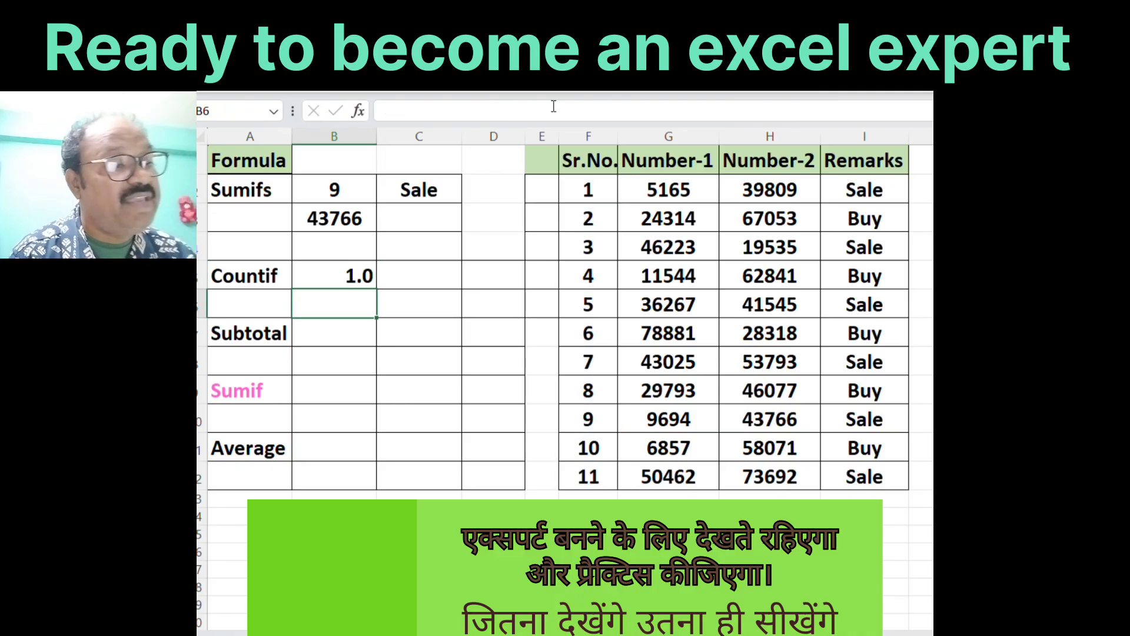
Set the COUNTIF criterion in B5 to 12 and reselect the cell to review its formula
click(360, 276)
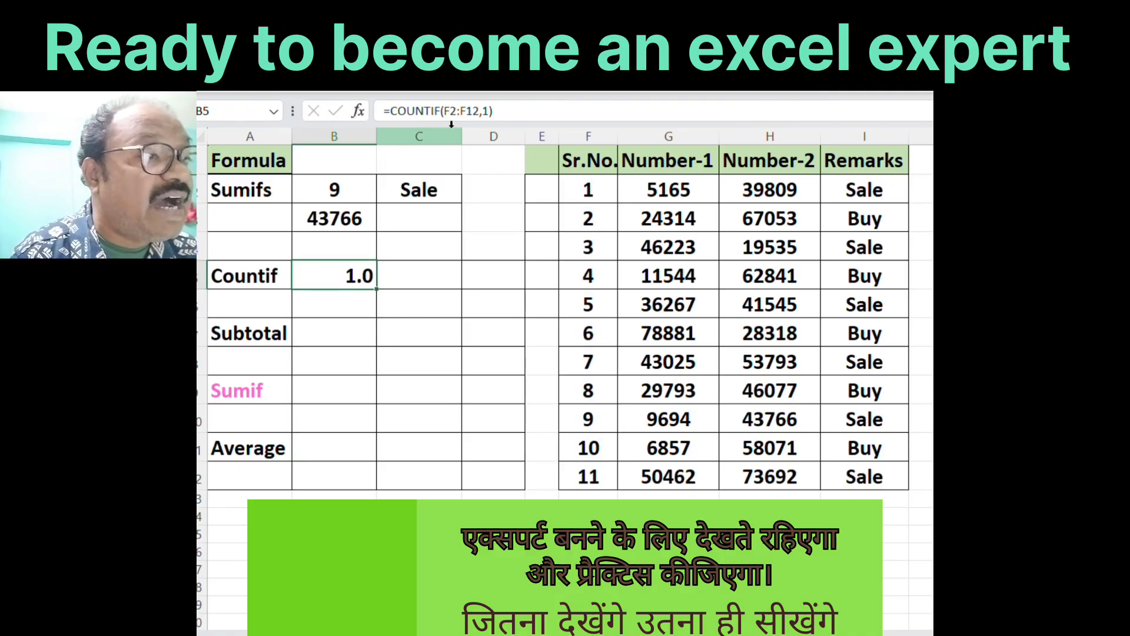
click(485, 111)
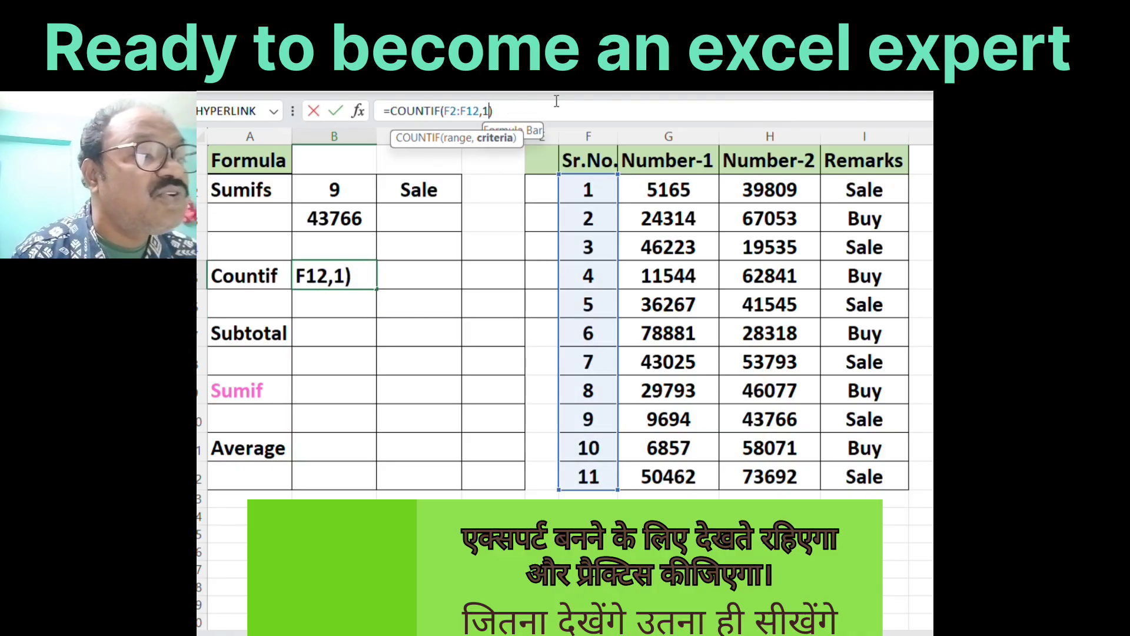
text(2)
key(Return)
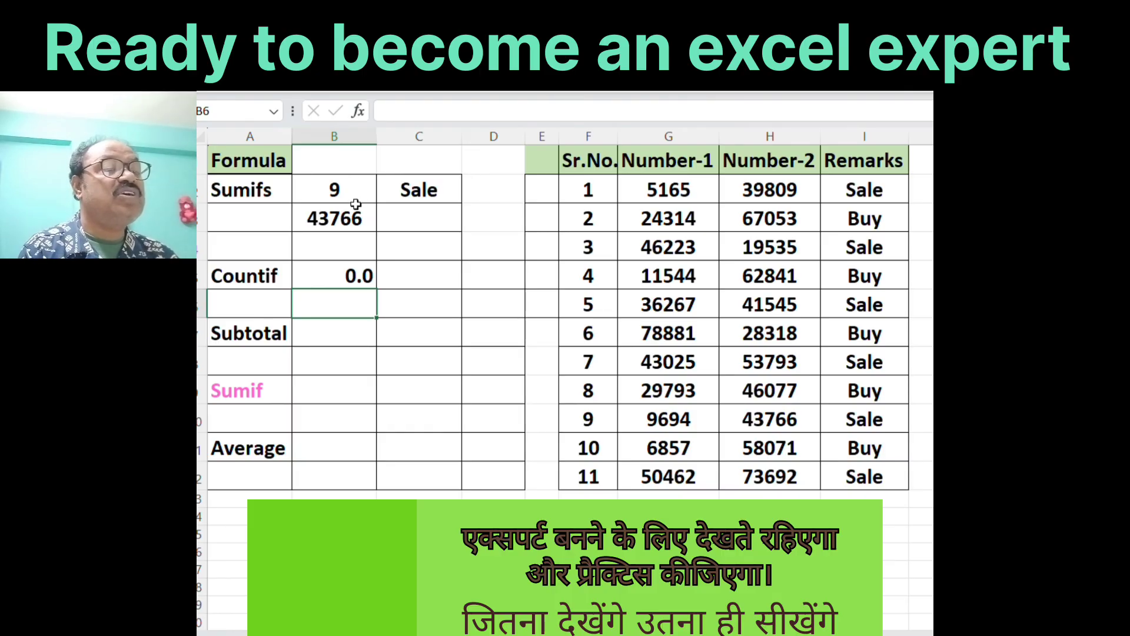
click(344, 268)
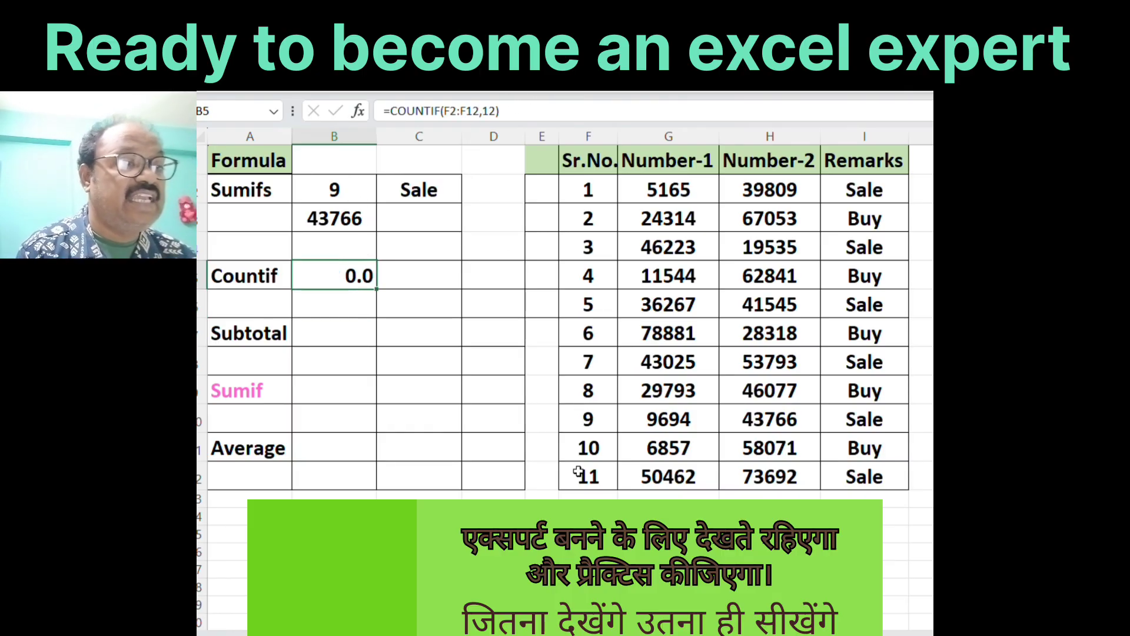
Begin a SUBTOTAL formula in cell B7 of the Subtotal row with function number 9 (SUM)
click(342, 313)
click(350, 333)
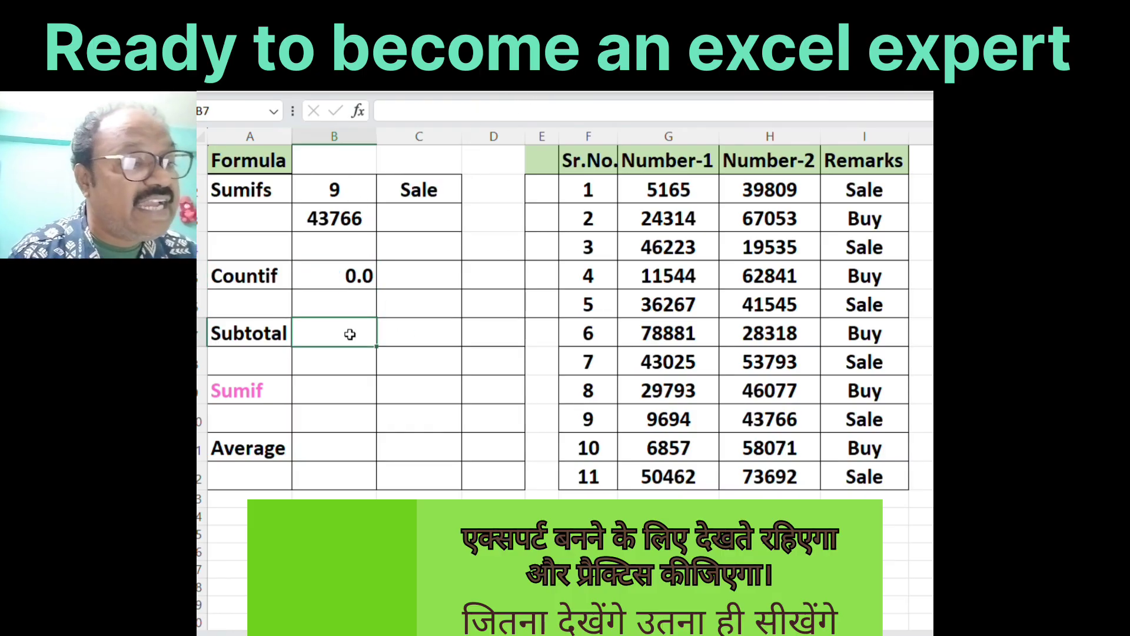
double_click(351, 334)
text(=su)
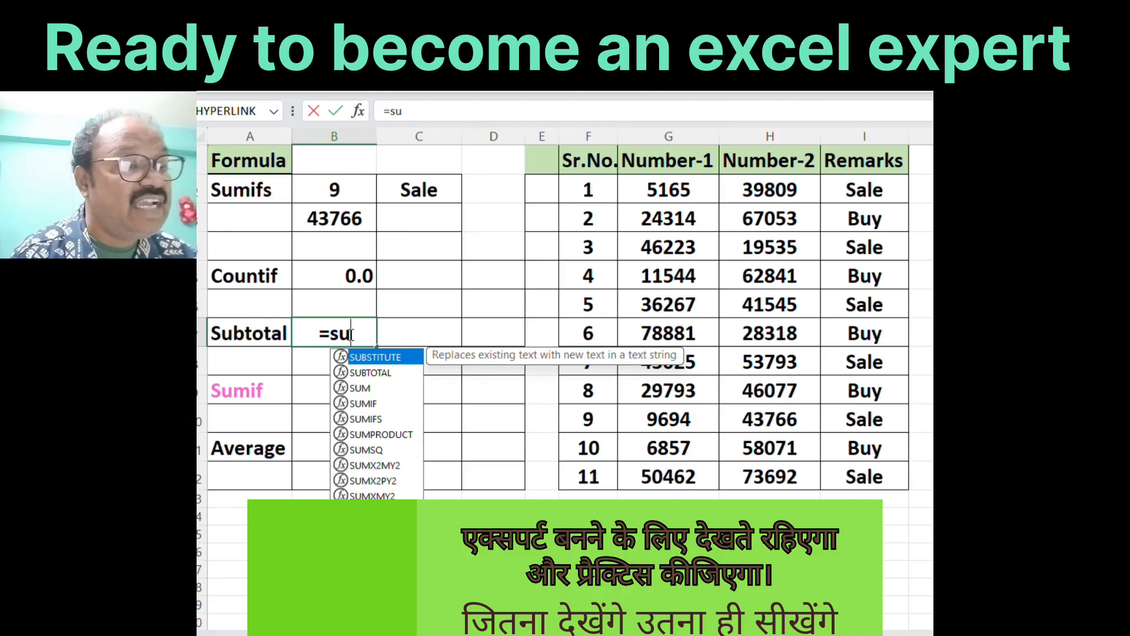
text(bto)
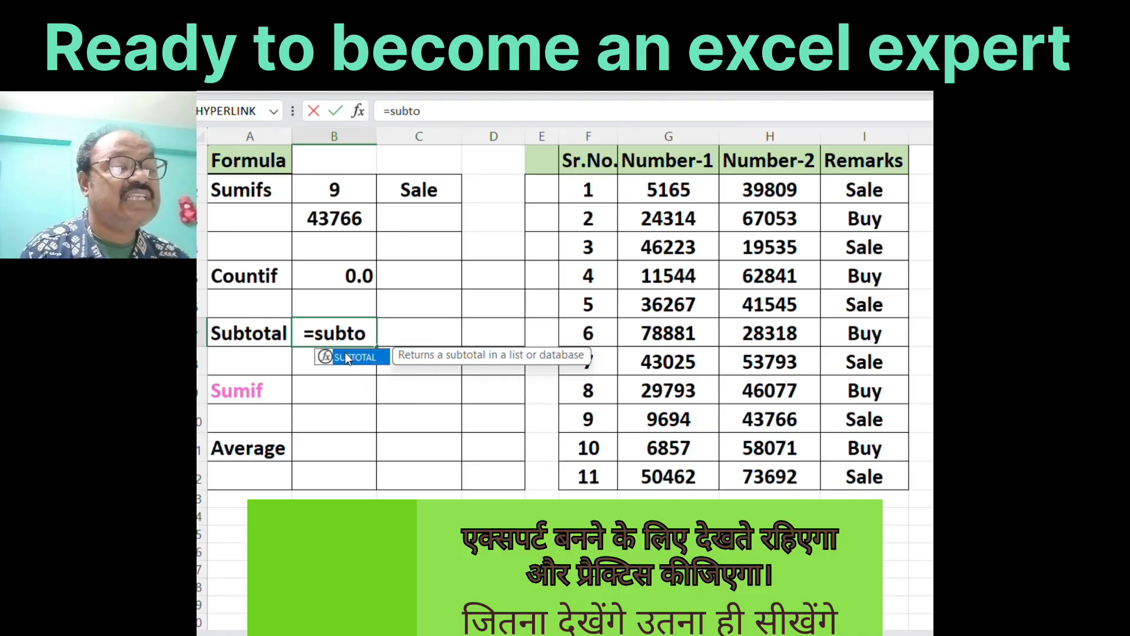
double_click(355, 358)
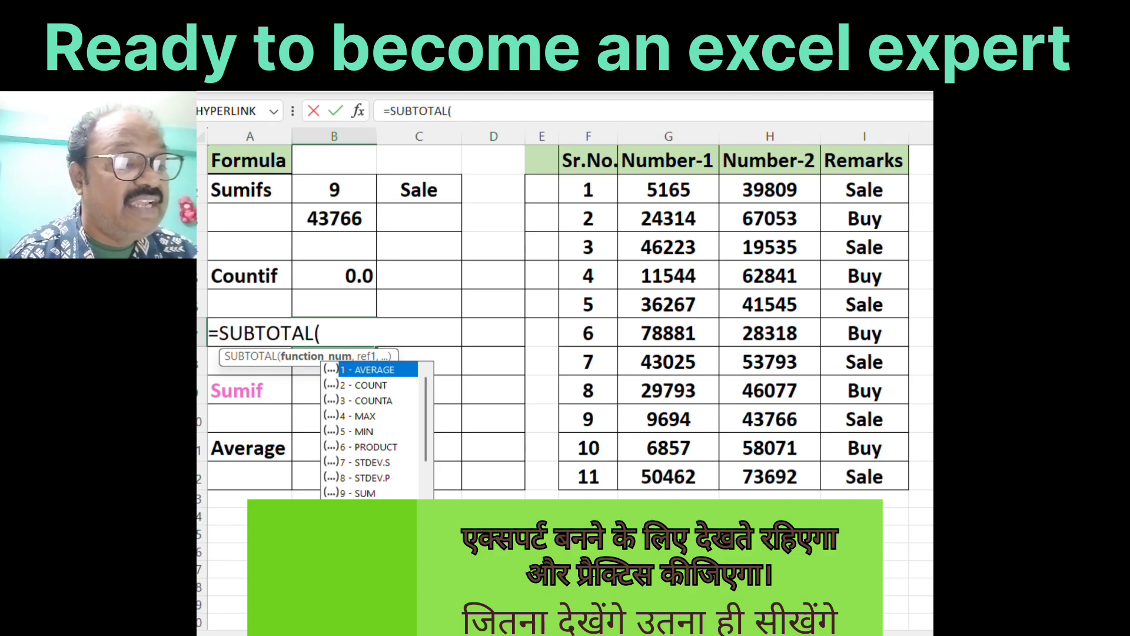
double_click(341, 493)
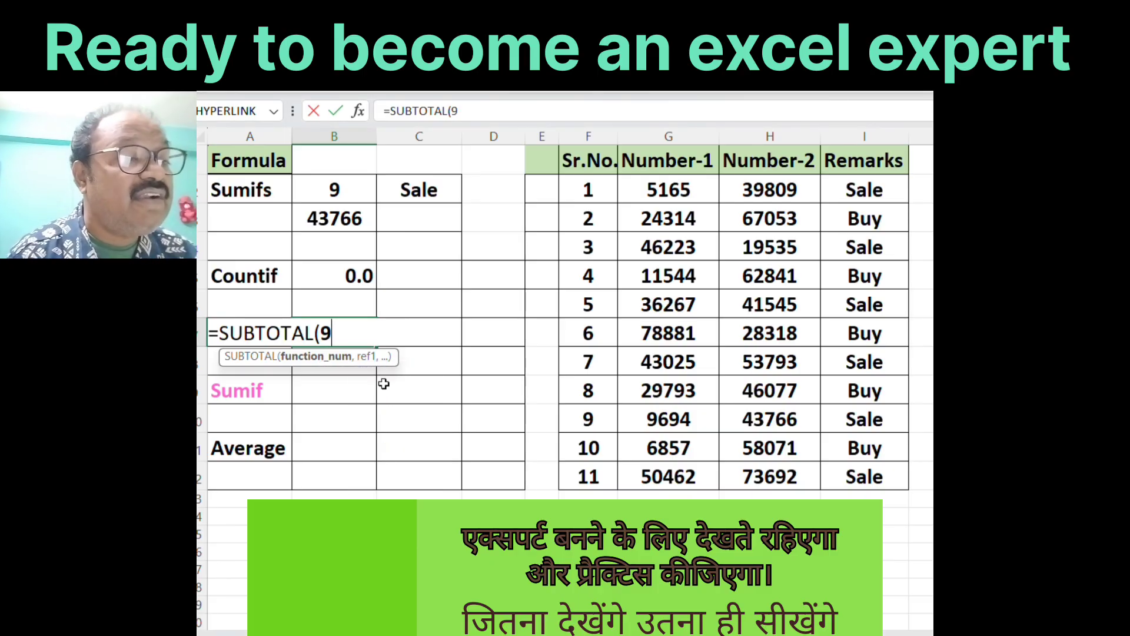
text(,)
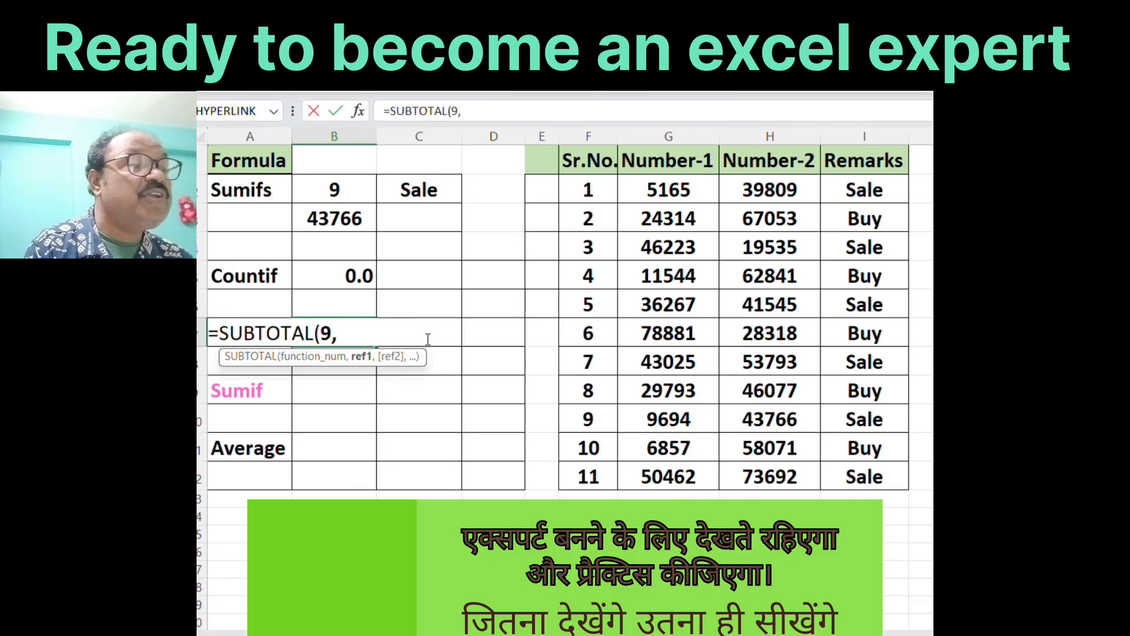